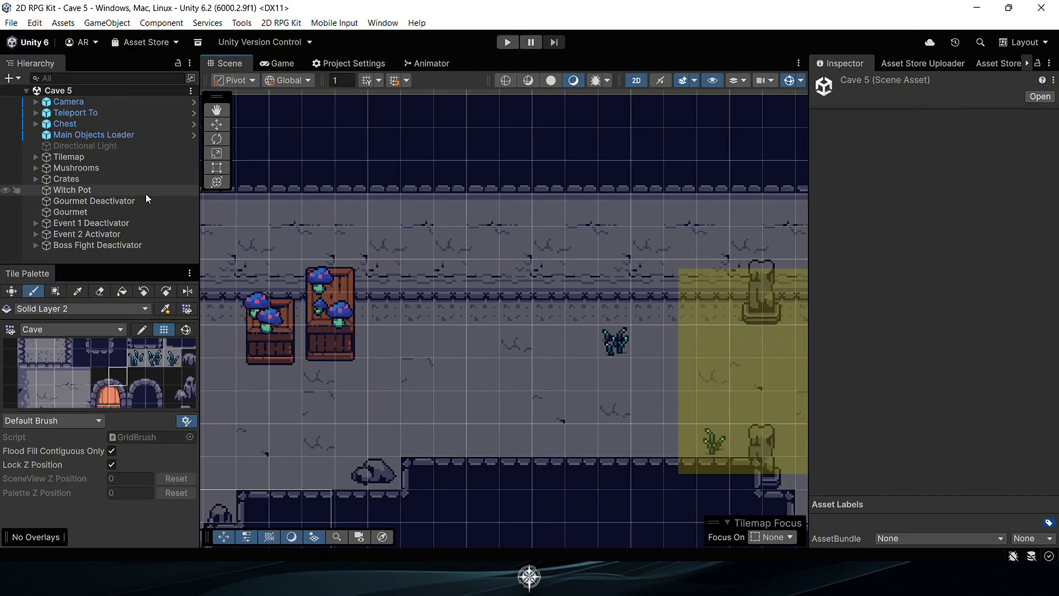
Paint a picked block of Cave palette tiles into the cave using the Tilemap's layers, and select the Background Layer.
{"action": "left_click", "coordinate": [35, 156]}
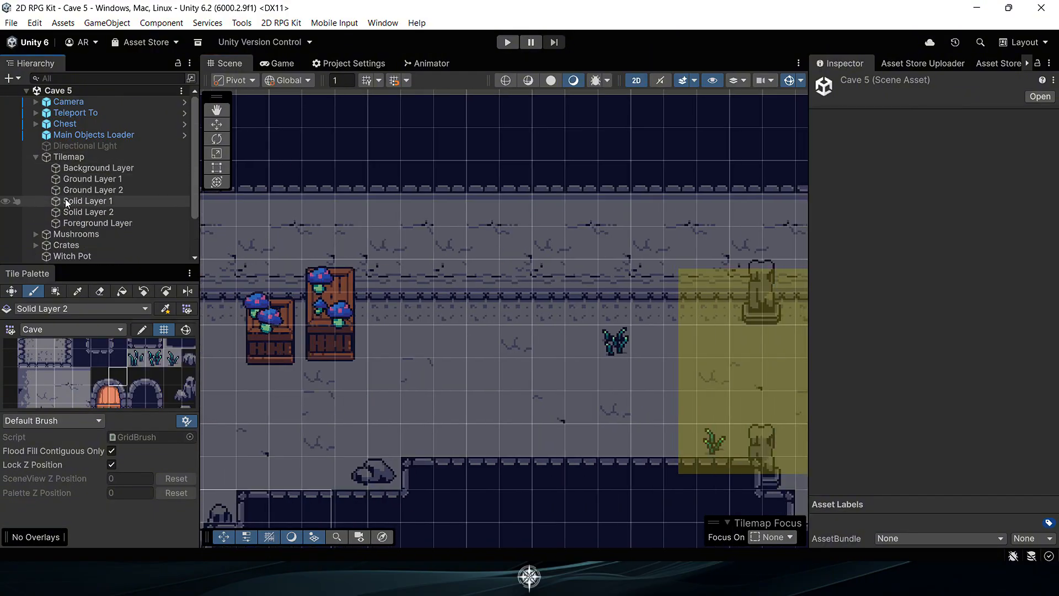
{"action": "left_click", "coordinate": [66, 200]}
{"action": "middle_click_drag", "start_coordinate": [118, 381], "coordinate": [118, 359]}
{"action": "scroll", "coordinate": [118, 364], "scroll_direction": "down", "scroll_amount": 1}
{"action": "left_click_drag", "start_coordinate": [100, 353], "coordinate": [118, 387]}
{"action": "left_click", "coordinate": [543, 284]}
{"action": "left_click", "coordinate": [98, 168]}
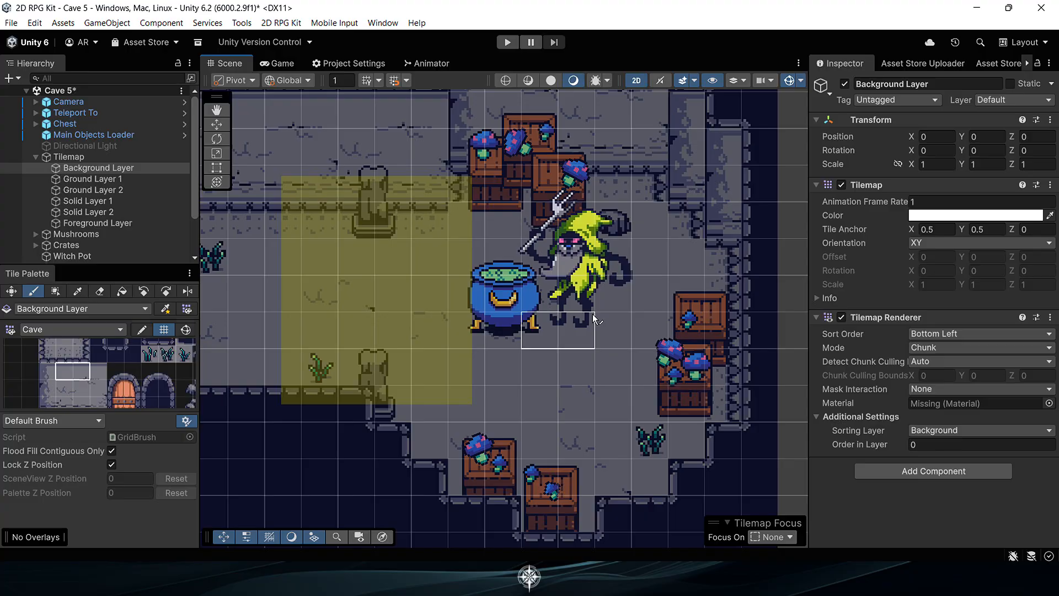
Examine the Gourmet object, the child objects of the event and boss fight triggers, and the Main Objects Loader.
{"action": "scroll", "coordinate": [95, 182], "scroll_direction": "down", "scroll_amount": 2}
{"action": "left_click_drag", "start_coordinate": [84, 265], "coordinate": [84, 356]}
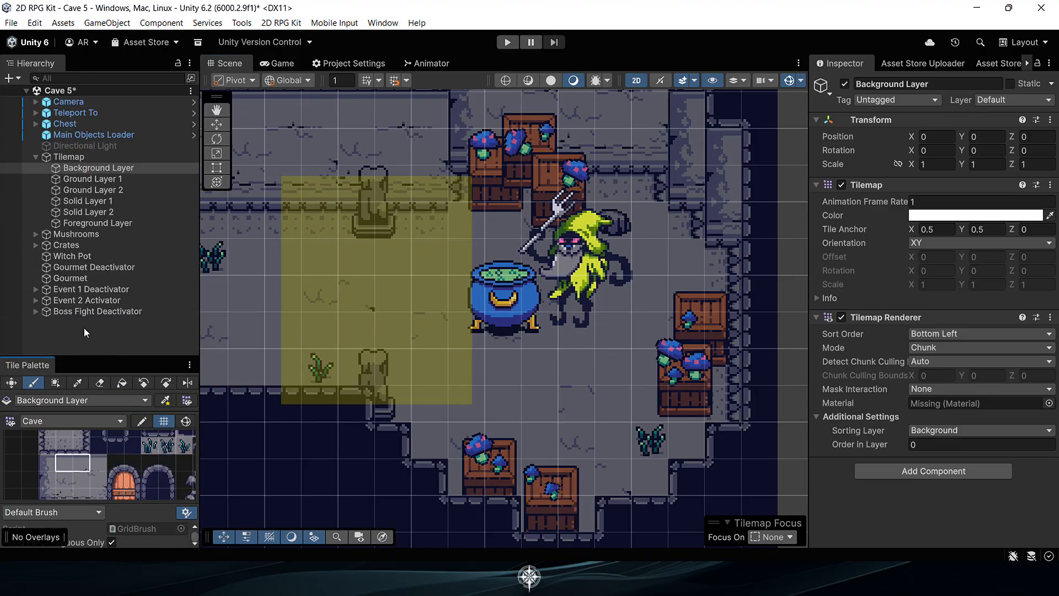
{"action": "left_click", "coordinate": [36, 311]}
{"action": "left_click", "coordinate": [36, 300]}
{"action": "left_click", "coordinate": [60, 312]}
{"action": "left_click", "coordinate": [45, 311]}
{"action": "left_click", "coordinate": [66, 322]}
{"action": "left_click", "coordinate": [69, 157]}
{"action": "left_click", "coordinate": [70, 278]}
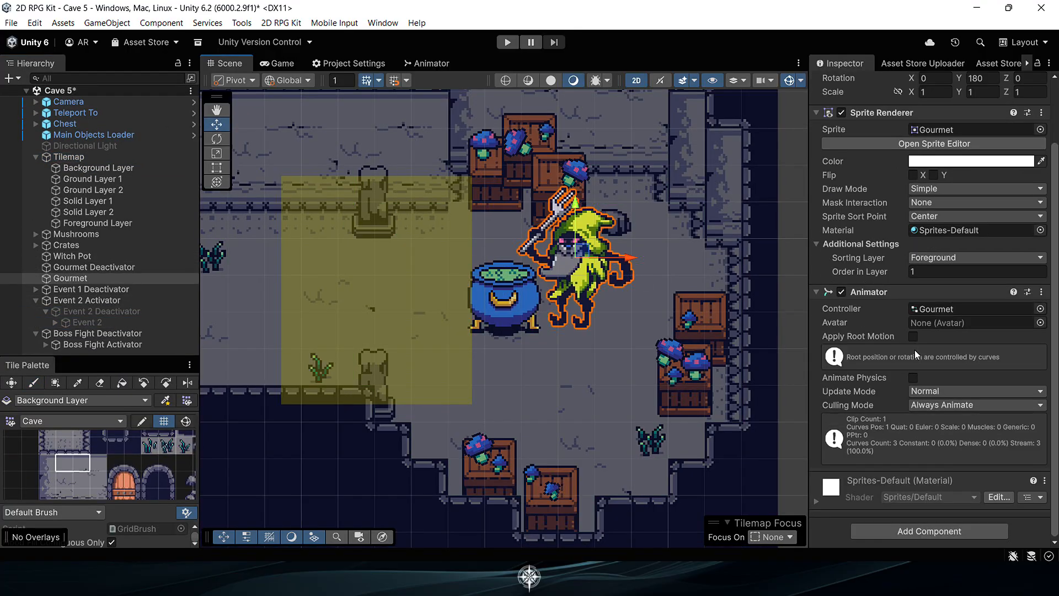
{"action": "left_click", "coordinate": [35, 289]}
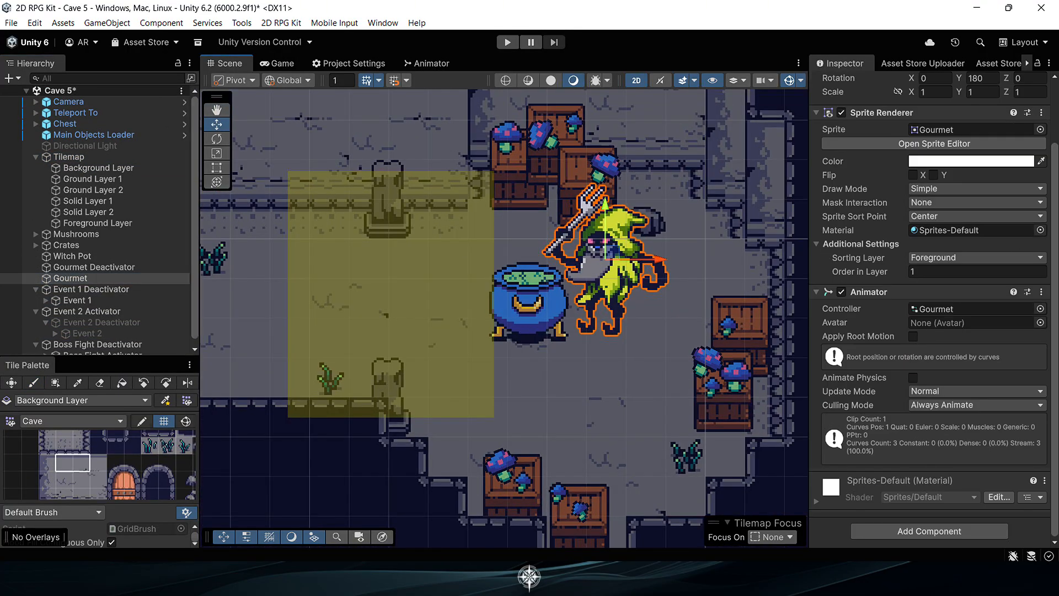
{"action": "left_click", "coordinate": [93, 135]}
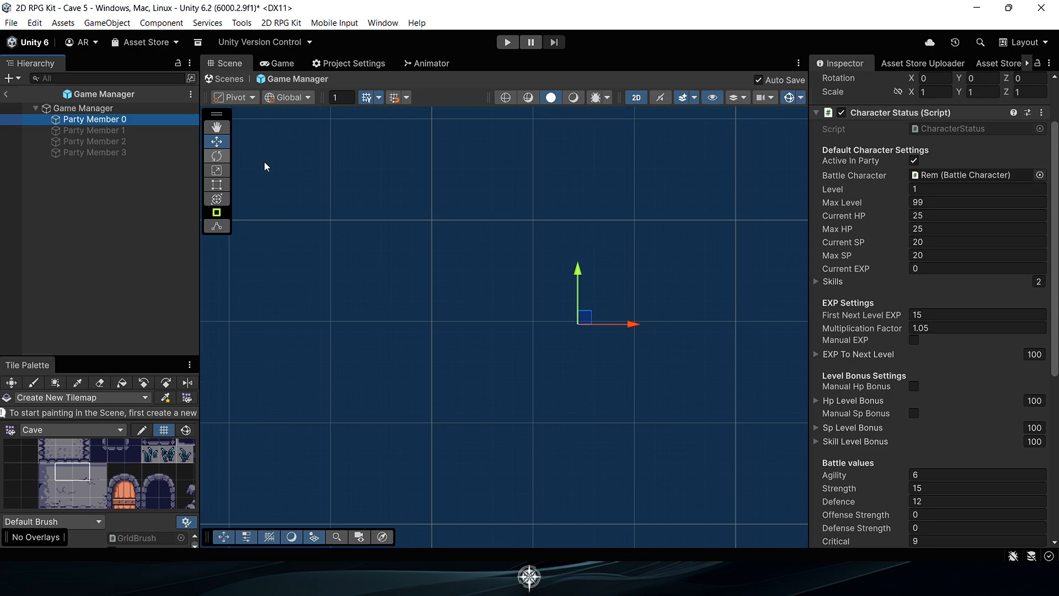
Activate the Menu object in the UI prefab and expand its children.
{"action": "scroll", "coordinate": [933, 309], "scroll_direction": "down", "scroll_amount": 2}
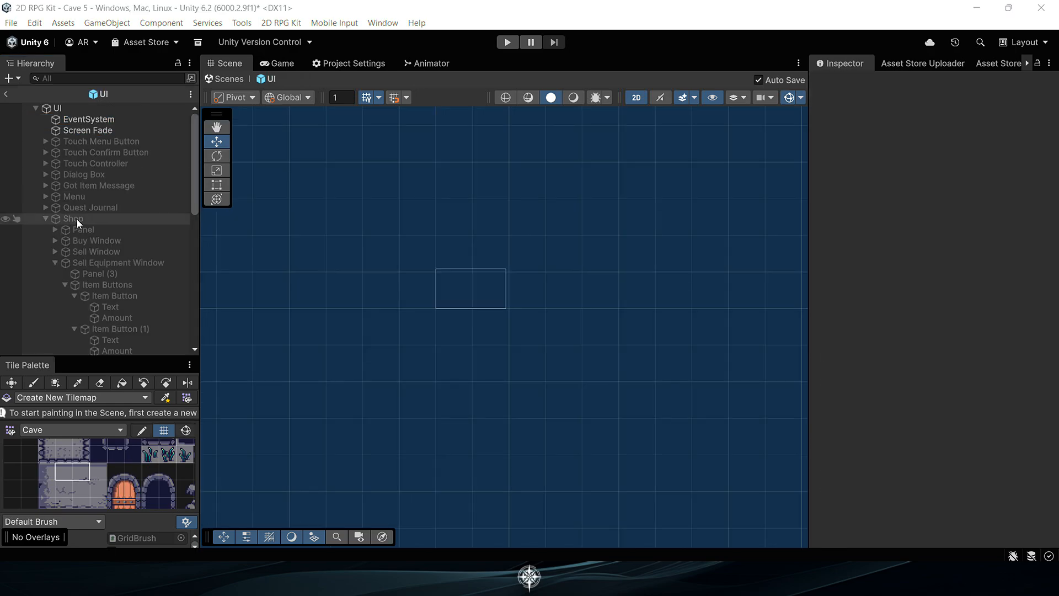
{"action": "left_click", "coordinate": [74, 197]}
{"action": "key", "text": "alt+shift+a"}
{"action": "left_click", "coordinate": [45, 197]}
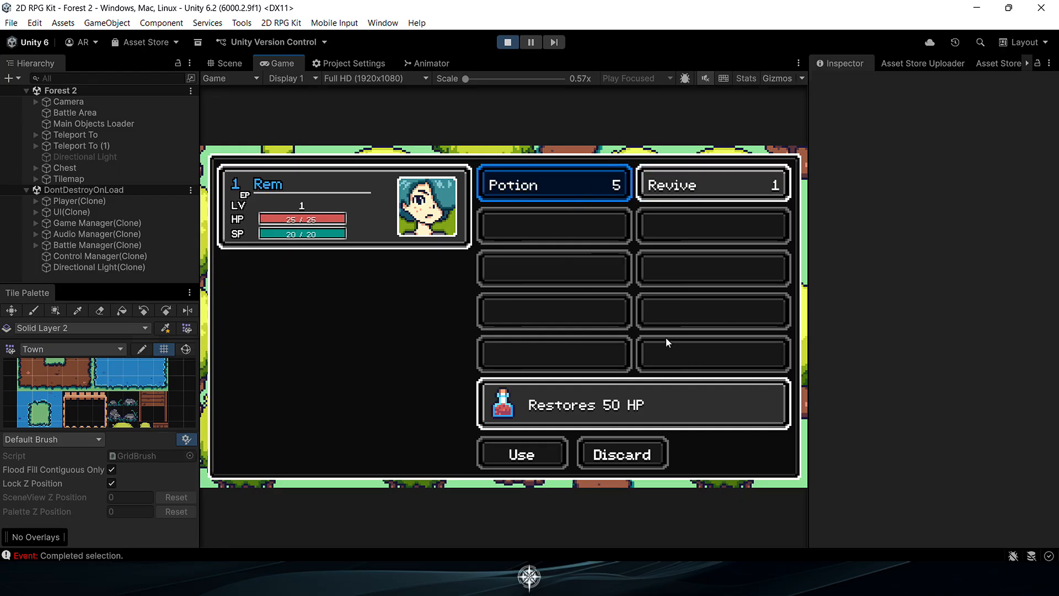
Open the Equip screen of the running game's menu, select the wooden Shield and test discarding it.
{"action": "key", "text": "Escape"}
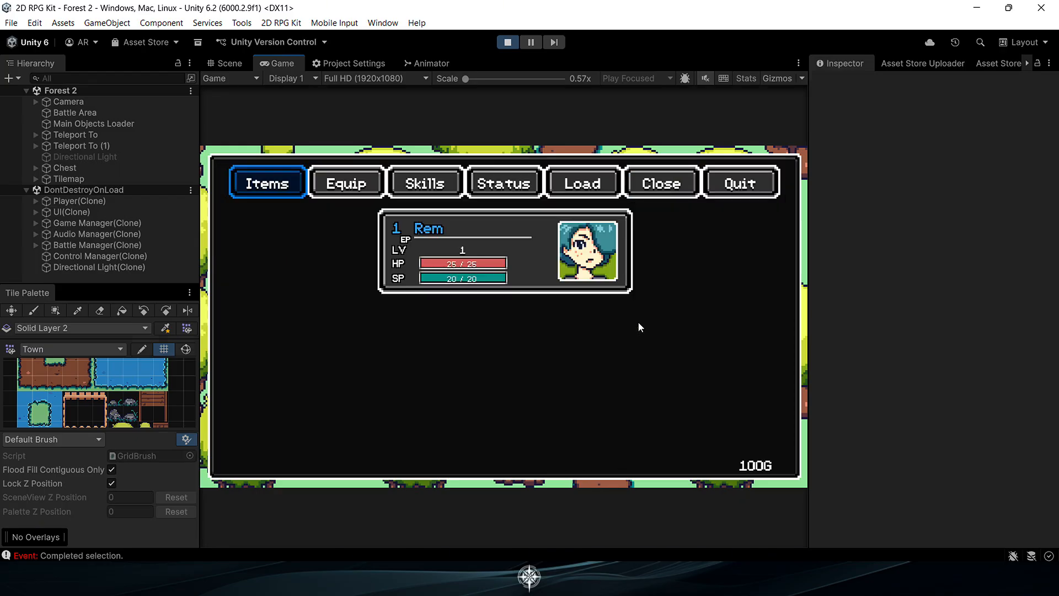
{"action": "key", "text": "Right"}
{"action": "key", "text": "Return"}
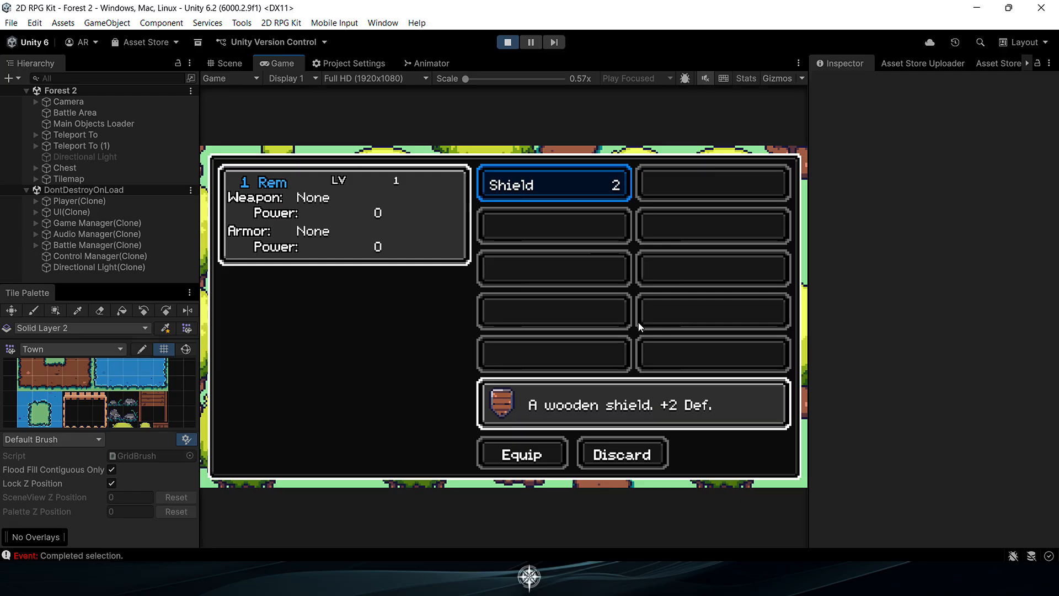
{"action": "key", "text": "Return"}
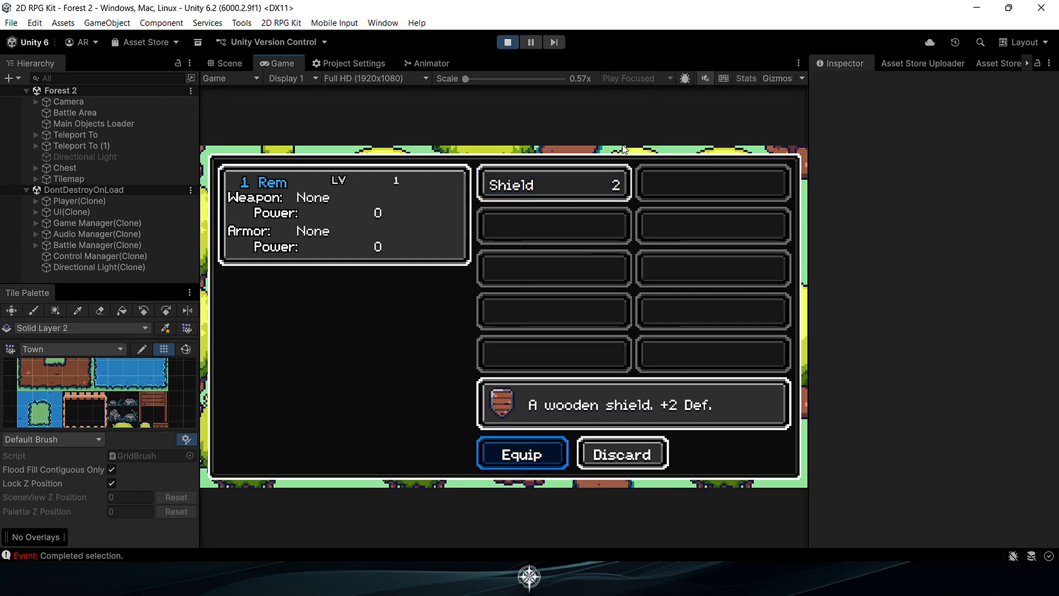
{"action": "key", "text": "Right"}
{"action": "key", "text": "Return"}
{"action": "key", "text": "Left"}
{"action": "key", "text": "Return"}
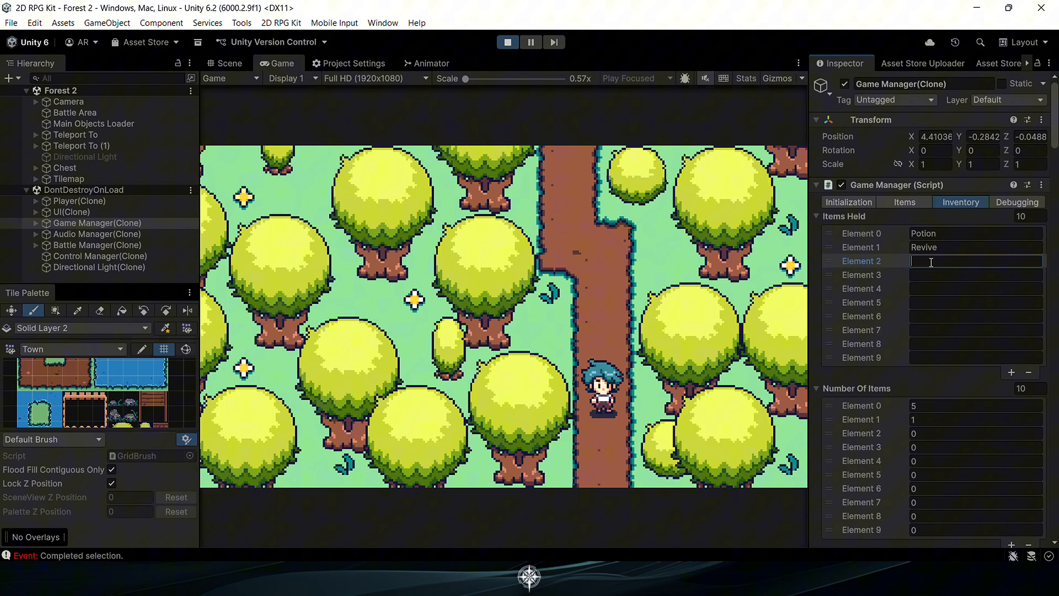
Fill Items Held elements 2 to 6 with Hi Potion, Elixir, Key, Fast Apple and DEF Raiser.
{"action": "type", "text": "Hi Potion"}
{"action": "key", "text": "Tab"}
{"action": "type", "text": "Elixir"}
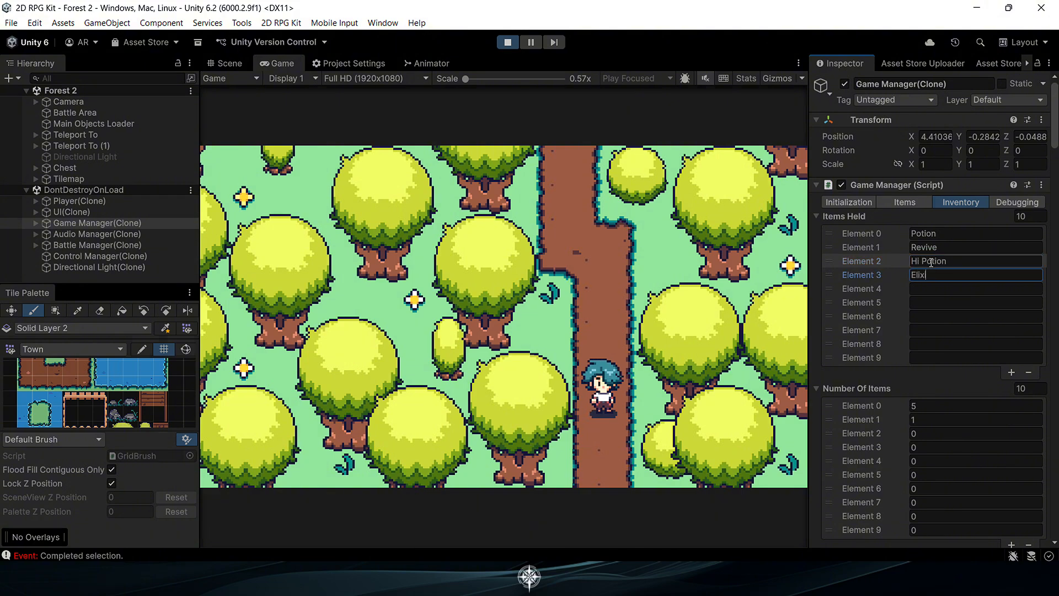
{"action": "key", "text": "Tab"}
{"action": "type", "text": "Key"}
{"action": "key", "text": "Tab"}
{"action": "type", "text": "Fast Apple"}
{"action": "key", "text": "Tab"}
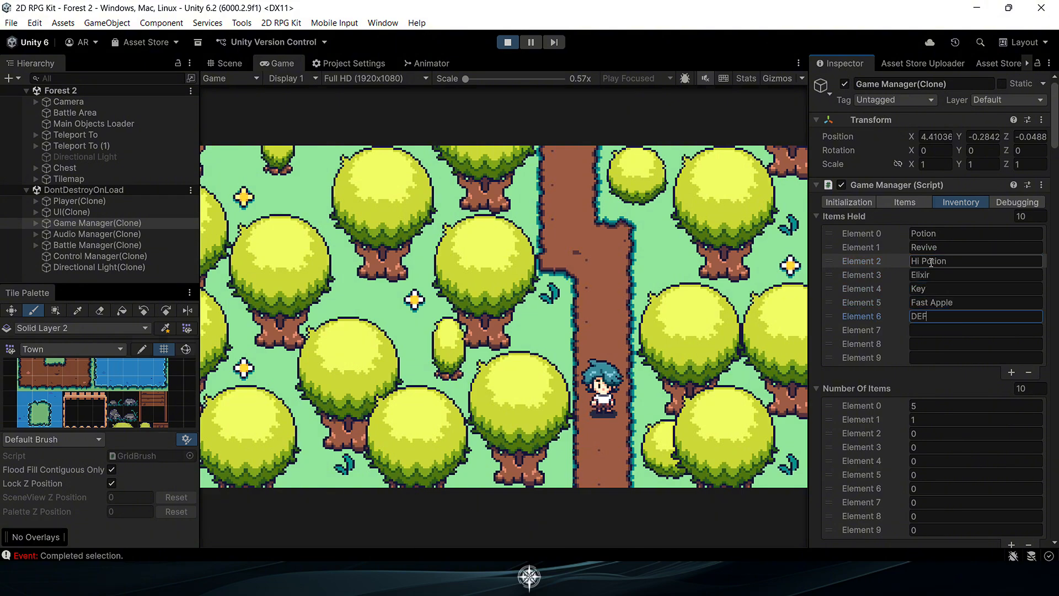
{"action": "type", "text": "DEF Raiser"}
Set Number Of Items to 99 for elements 2 through 6.
{"action": "left_click", "coordinate": [928, 433]}
{"action": "type", "text": "99"}
{"action": "key", "text": "Tab"}
{"action": "type", "text": "99"}
{"action": "key", "text": "Tab"}
{"action": "type", "text": "99"}
{"action": "key", "text": "Tab"}
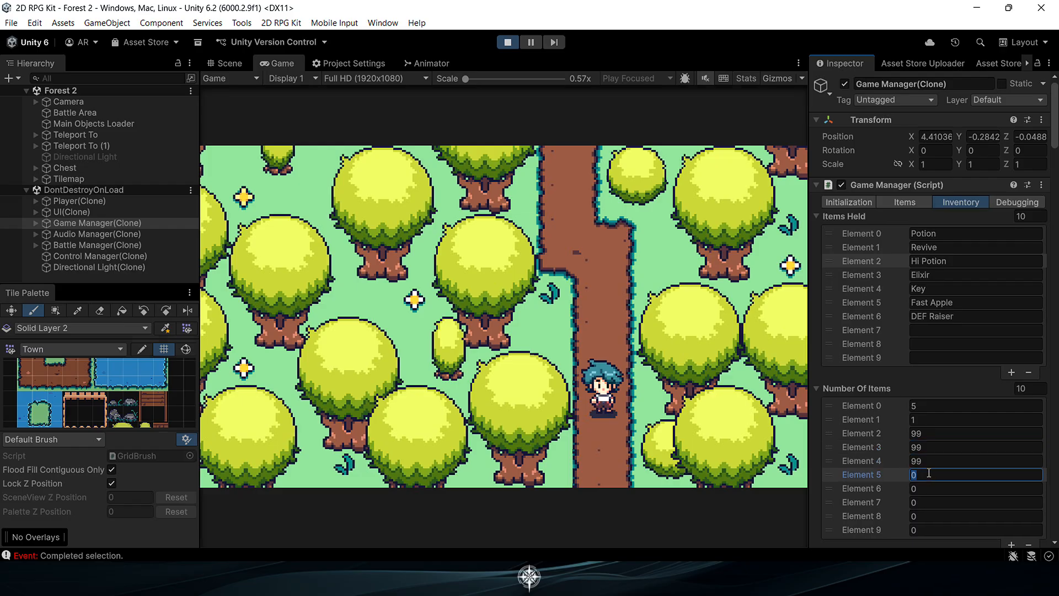
{"action": "type", "text": "99"}
{"action": "key", "text": "Tab"}
{"action": "type", "text": "99"}
Test the filled inventory in the running game by using the Fast Apple on Rem, and stop play mode.
{"action": "left_click", "coordinate": [683, 451]}
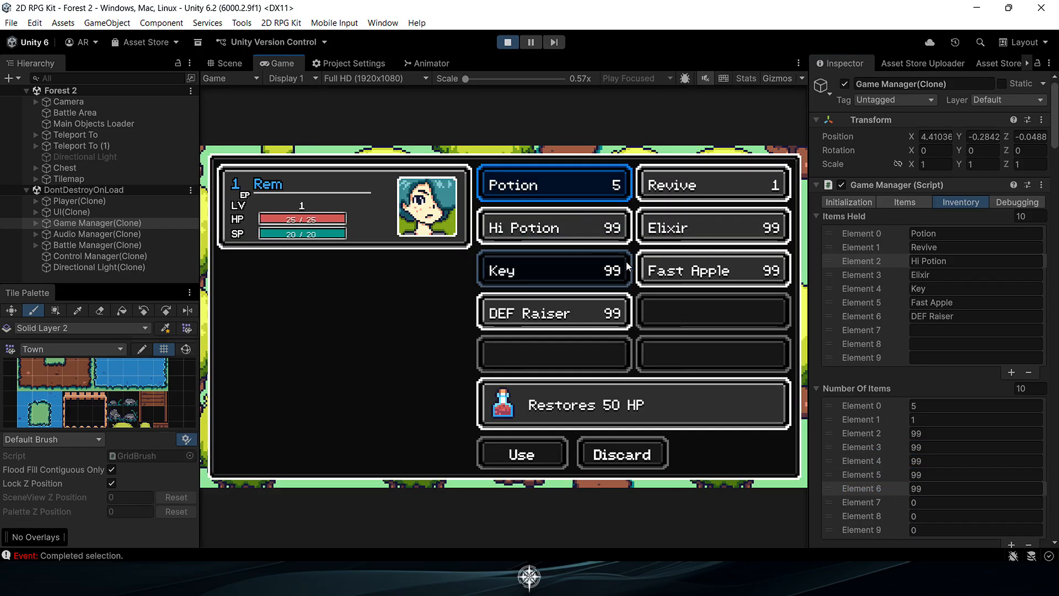
{"action": "key", "text": "Down"}
{"action": "key", "text": "Down"}
{"action": "key", "text": "Right"}
{"action": "key", "text": "Return"}
{"action": "key", "text": "Return"}
{"action": "key", "text": "Return"}
{"action": "key", "text": "Down"}
{"action": "key", "text": "Down"}
{"action": "key", "text": "Down"}
{"action": "key", "text": "ctrl+p"}
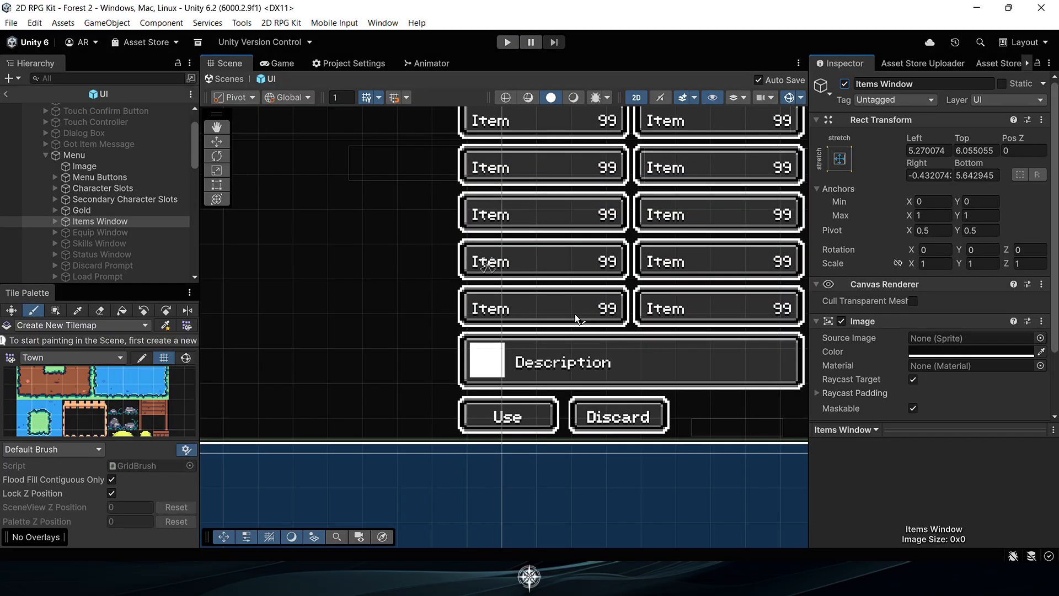
{"action": "middle_click_drag", "start_coordinate": [575, 313], "coordinate": [489, 378]}
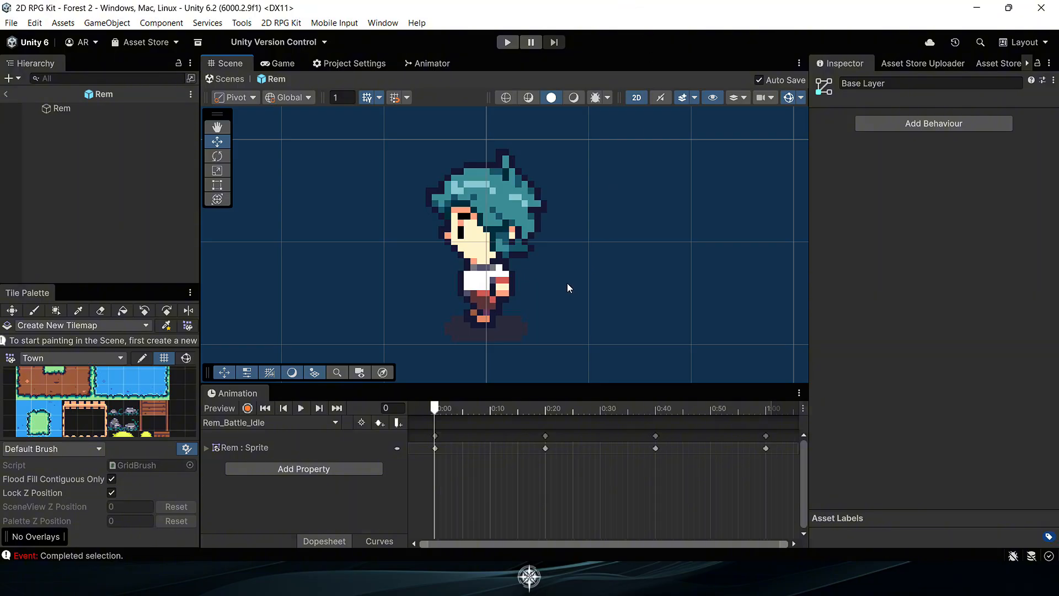
{"action": "scroll", "coordinate": [568, 283], "scroll_direction": "down", "scroll_amount": 2}
{"action": "scroll", "coordinate": [592, 275], "scroll_direction": "down", "scroll_amount": 8}
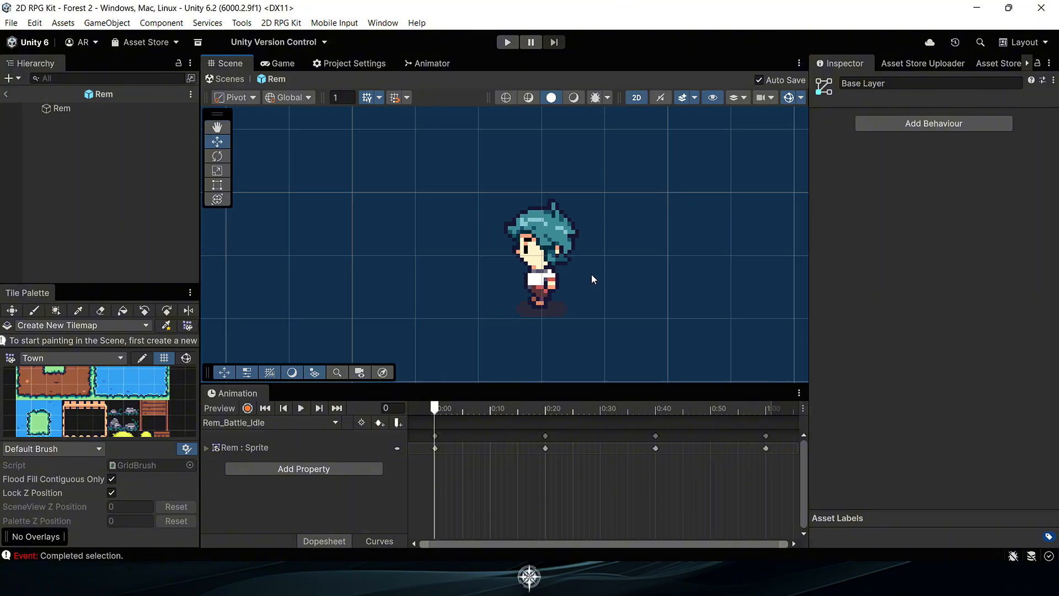
{"action": "scroll", "coordinate": [591, 274], "scroll_direction": "up", "scroll_amount": 7}
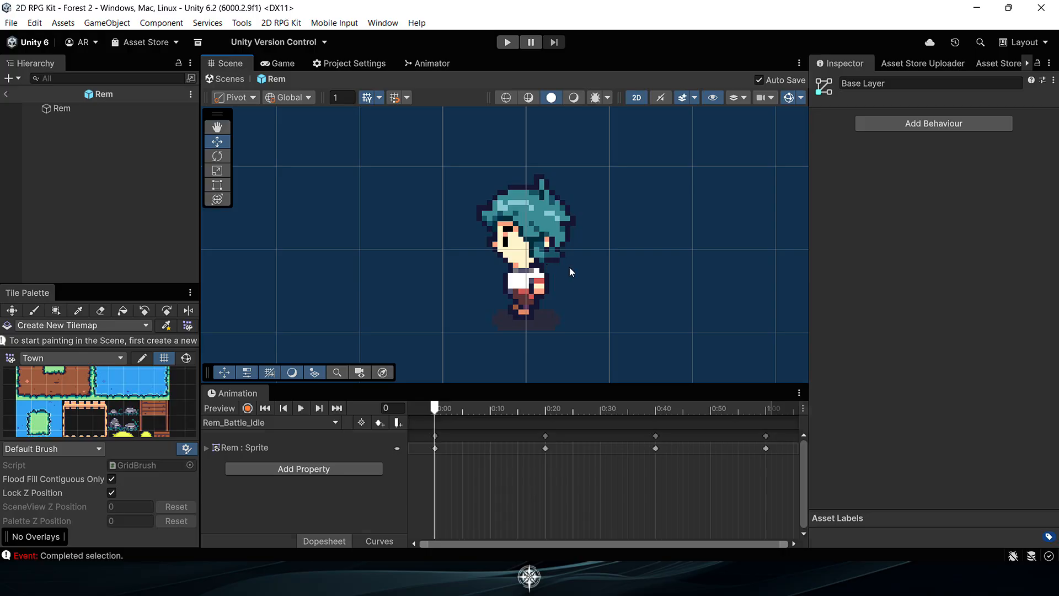
Create a new animation clip for Rem saved as Rem_Attack2.anim, replacing the existing file.
{"action": "left_click", "coordinate": [72, 110]}
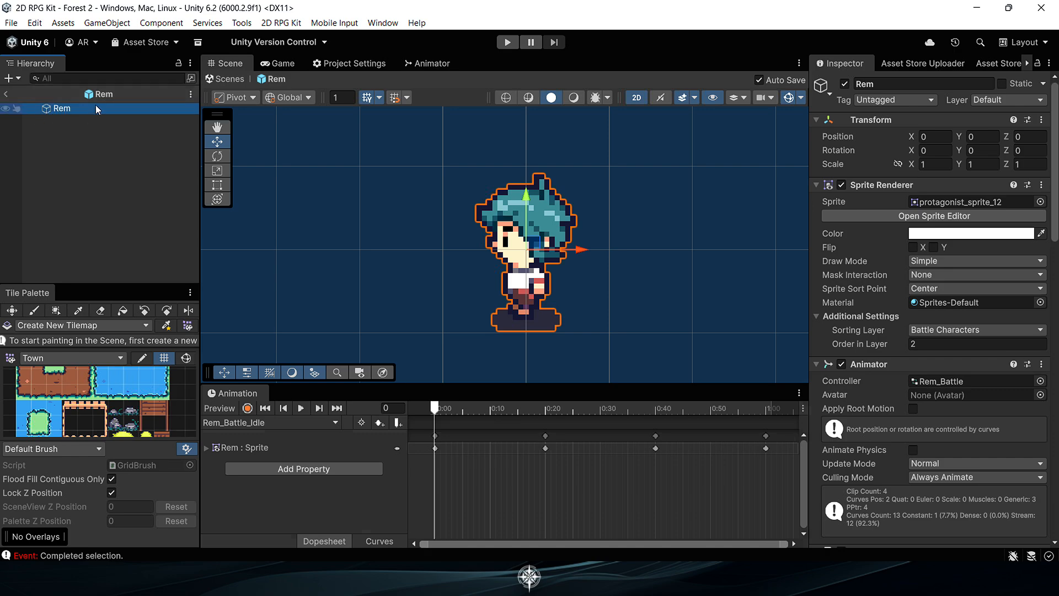
{"action": "left_click", "coordinate": [319, 423]}
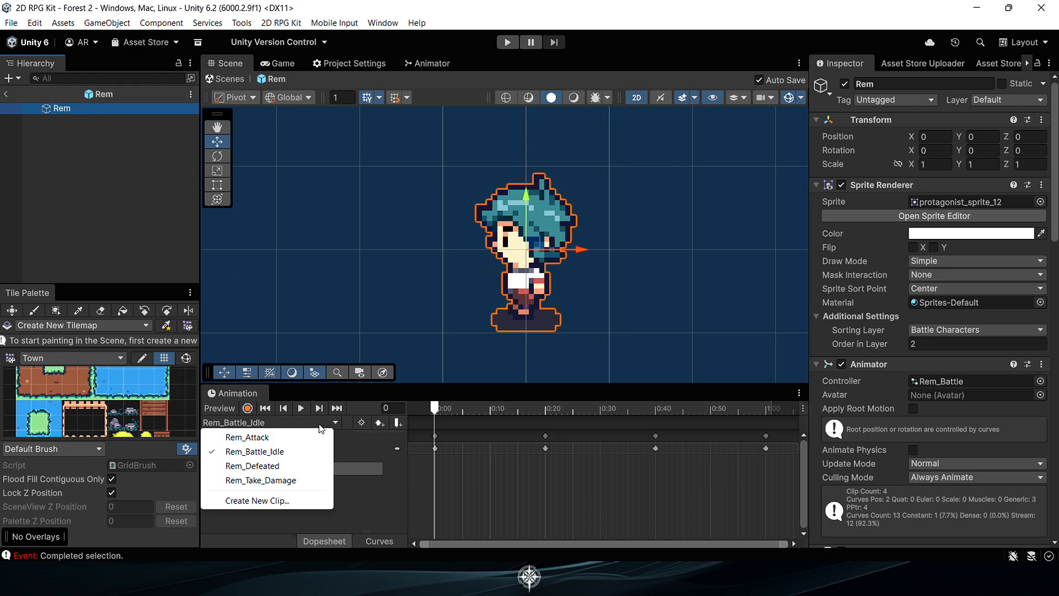
{"action": "left_click", "coordinate": [250, 499]}
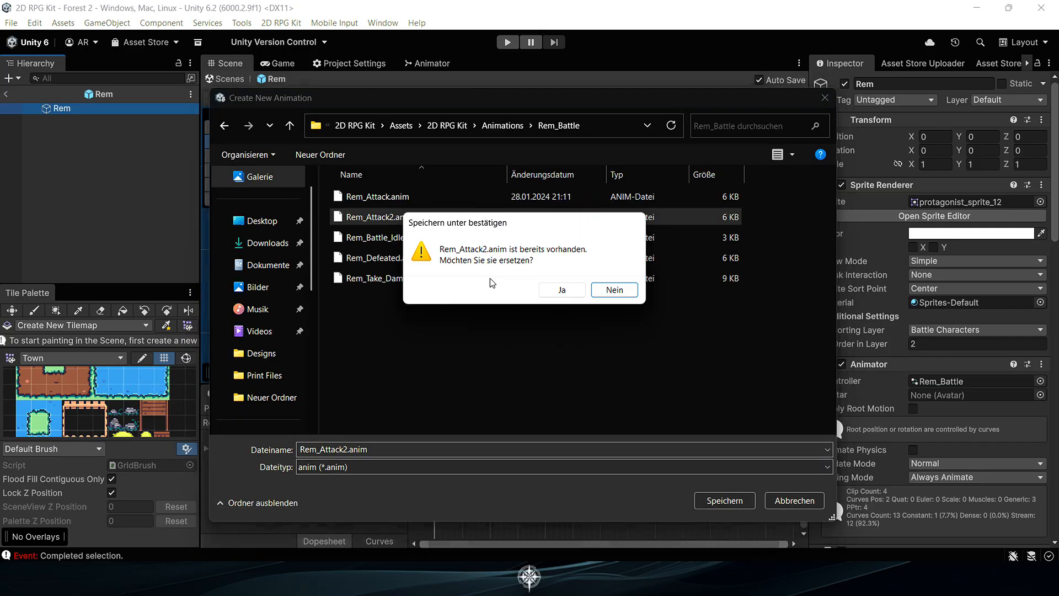
{"action": "left_click", "coordinate": [561, 290]}
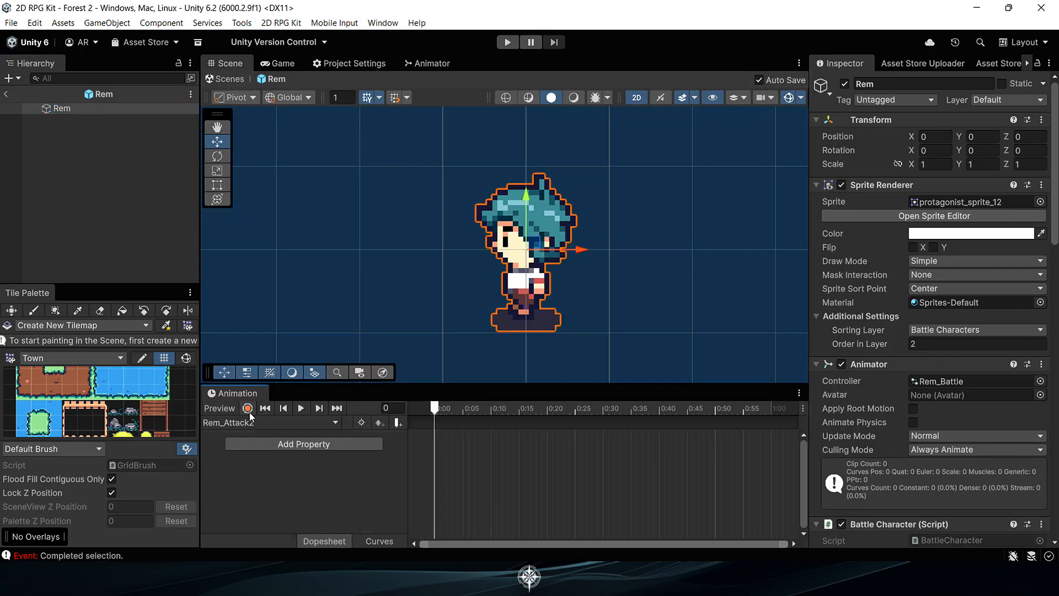
Record position keyframes in Rem_Attack2 that raise Rem to Y 0.915 at frame 30 and lower Rem again by frame 60, and preview them.
{"action": "left_click", "coordinate": [247, 409]}
{"action": "right_click", "coordinate": [842, 133]}
{"action": "left_click", "coordinate": [875, 211]}
{"action": "left_click", "coordinate": [485, 408]}
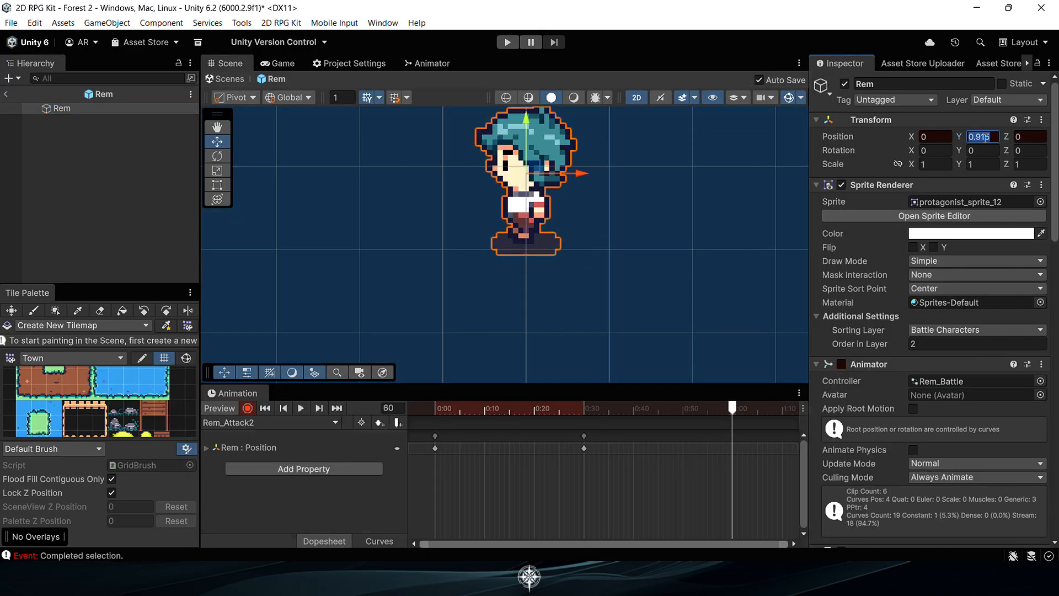
{"action": "left_click", "coordinate": [301, 408]}
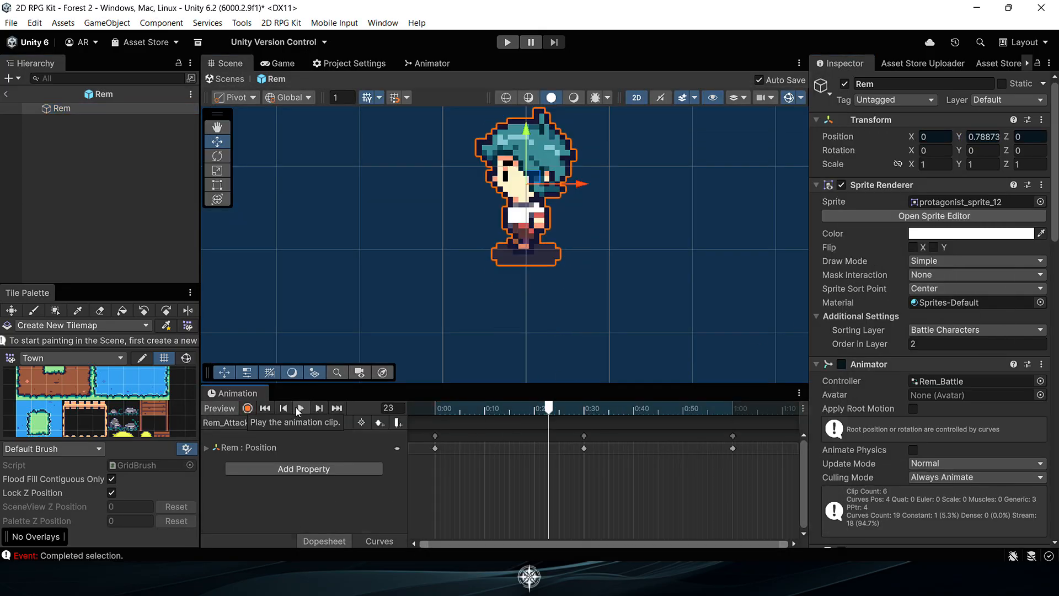
{"action": "left_click", "coordinate": [296, 407]}
Add a trigger parameter named Attack2 to the Rem_Battle animator controller.
{"action": "left_click", "coordinate": [412, 65]}
{"action": "left_click", "coordinate": [292, 92]}
{"action": "left_click", "coordinate": [306, 150]}
{"action": "type", "text": "Attack"}
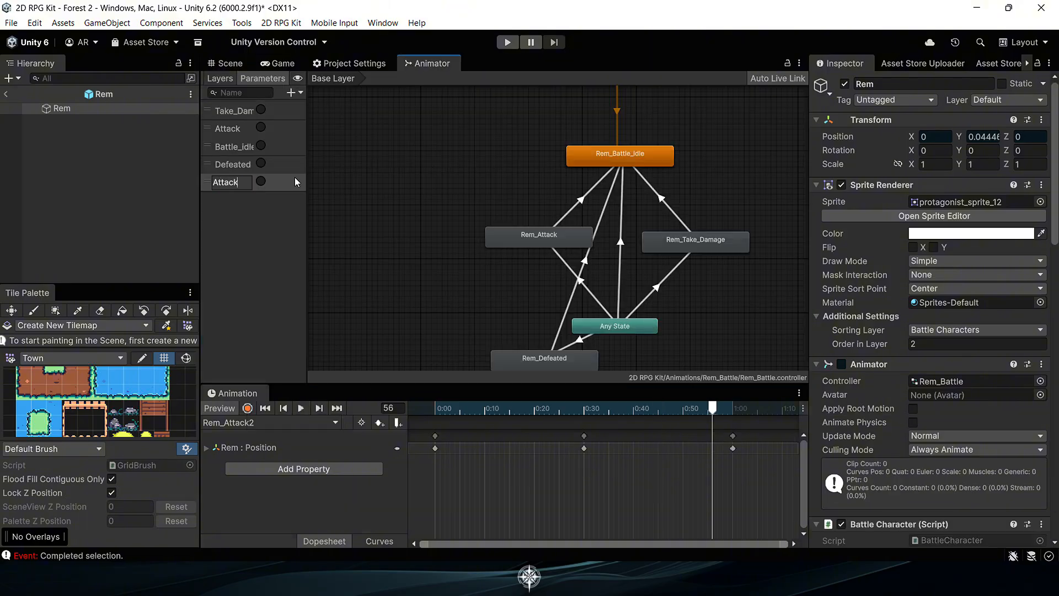
{"action": "type", "text": "2"}
{"action": "key", "text": "Return"}
Duplicate the Rem_Attack state and place the copy beside the original.
{"action": "right_click", "coordinate": [434, 247]}
{"action": "left_click", "coordinate": [452, 279]}
{"action": "left_click_drag", "start_coordinate": [574, 242], "coordinate": [454, 246]}
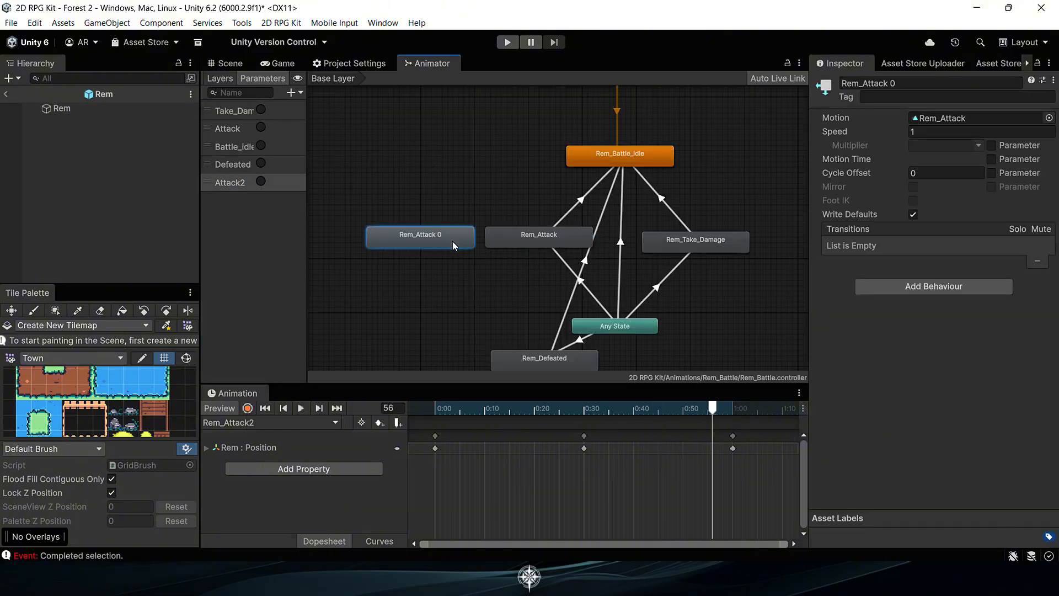
Set the motion of the copied attack state to the Rem_Attack2 clip.
{"action": "left_click", "coordinate": [914, 84]}
{"action": "key", "text": "BackSpace"}
{"action": "key", "text": "BackSpace"}
{"action": "type", "text": "2"}
{"action": "left_click", "coordinate": [1049, 117]}
{"action": "double_click", "coordinate": [675, 325]}
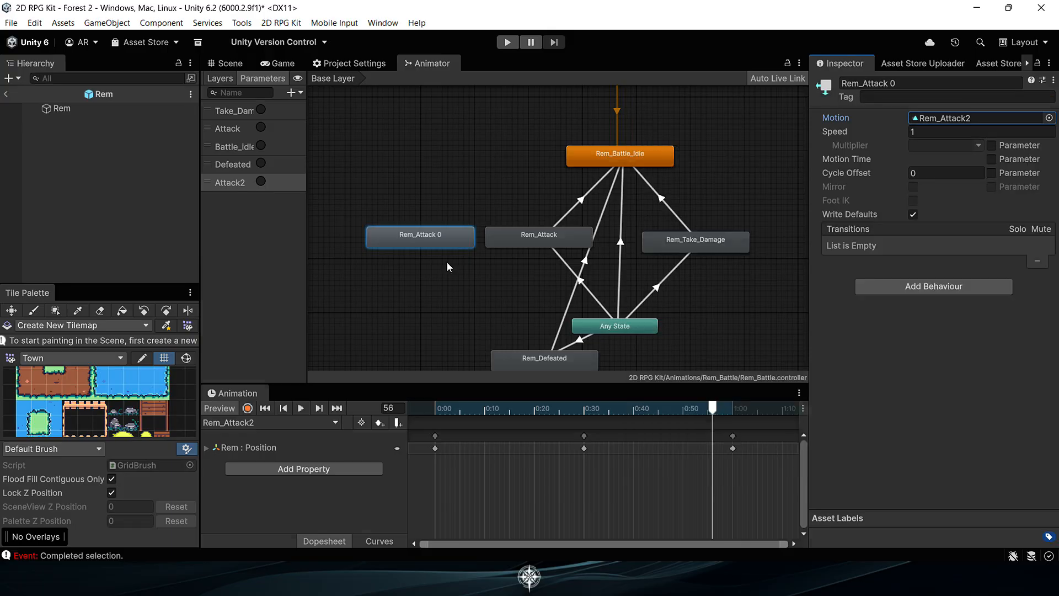
Create transitions from Any State to the copied attack state and from that state to Rem_Battle_Idle.
{"action": "right_click", "coordinate": [587, 325]}
{"action": "left_click", "coordinate": [613, 335]}
{"action": "left_click", "coordinate": [451, 243]}
{"action": "right_click", "coordinate": [449, 241]}
{"action": "left_click", "coordinate": [475, 251]}
{"action": "left_click", "coordinate": [594, 163]}
Add an Attack2 condition to the transition from Any State to the copied attack state.
{"action": "left_click", "coordinate": [518, 279]}
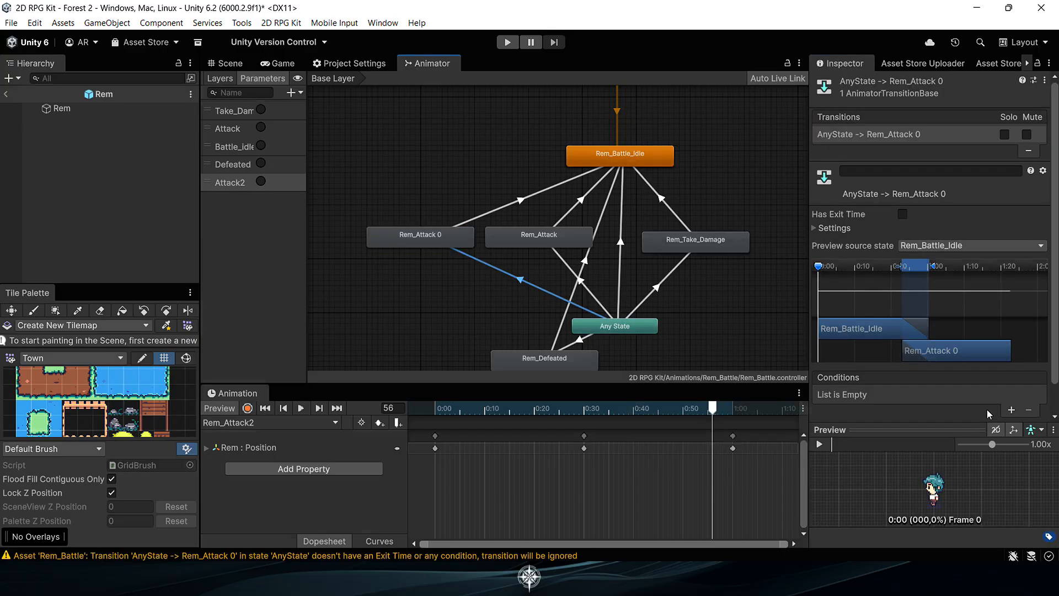
{"action": "left_click", "coordinate": [1011, 410]}
{"action": "left_click", "coordinate": [878, 395]}
{"action": "left_click", "coordinate": [934, 485]}
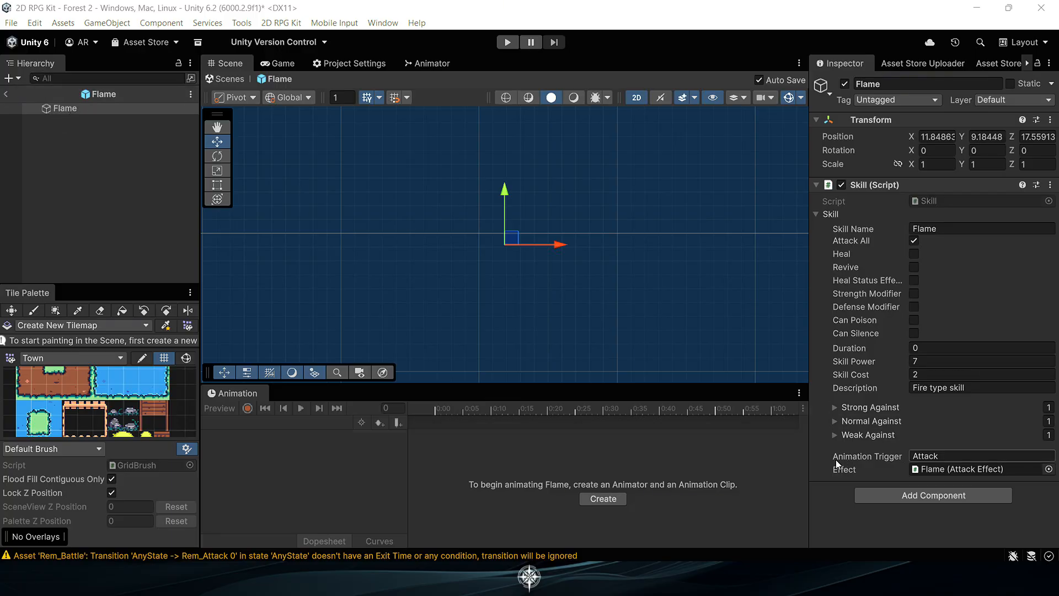
Set the Flame skill's animation trigger to Attack.
{"action": "left_click", "coordinate": [942, 456]}
{"action": "type", "text": "Att"}
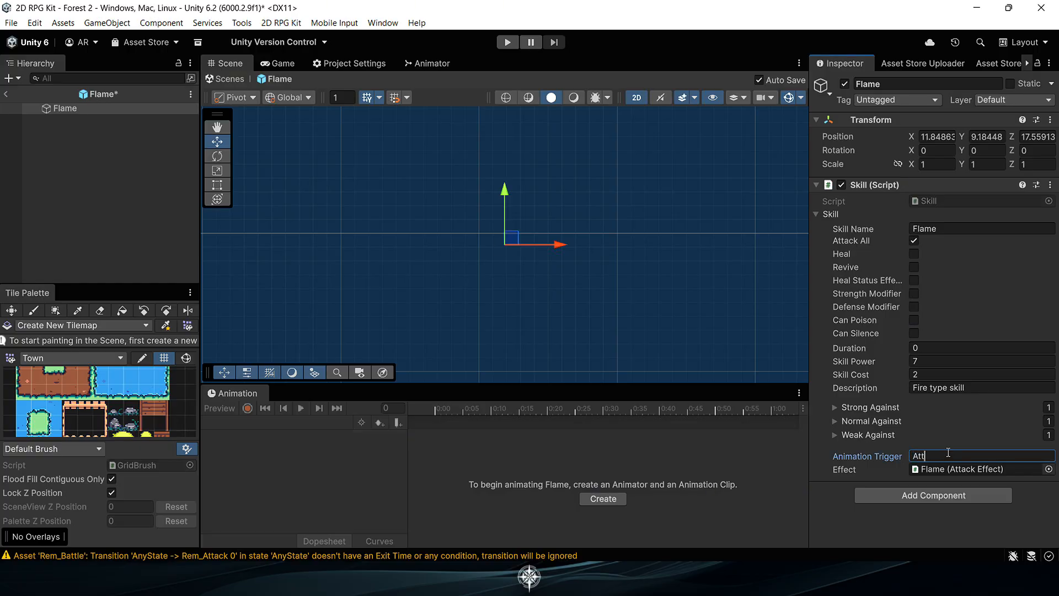
{"action": "type", "text": "ack"}
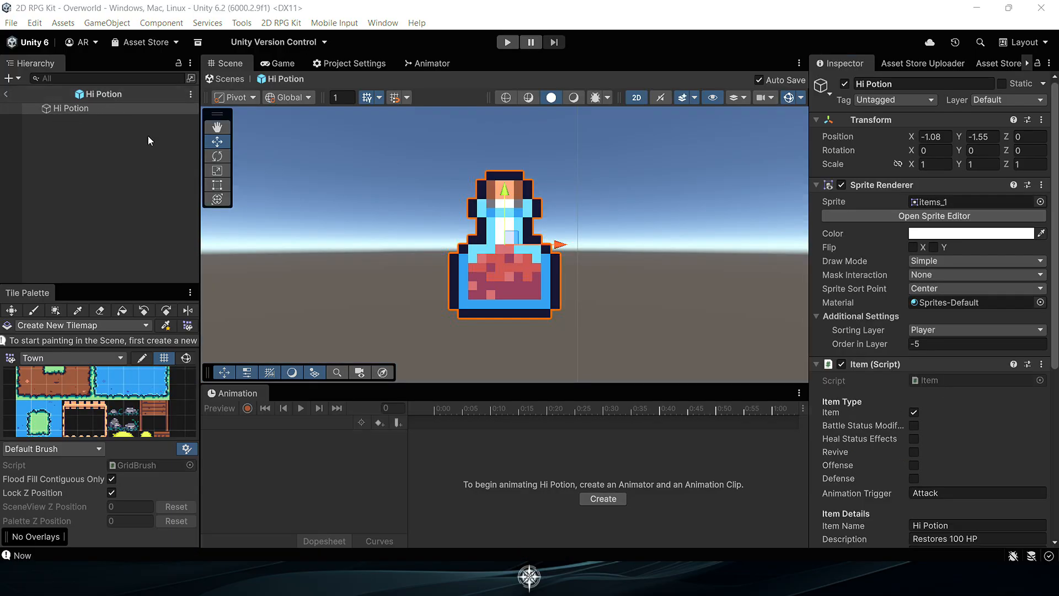
Inspect the Hi Potion item's animation trigger setting and select its value.
{"action": "scroll", "coordinate": [904, 352], "scroll_direction": "down", "scroll_amount": 10}
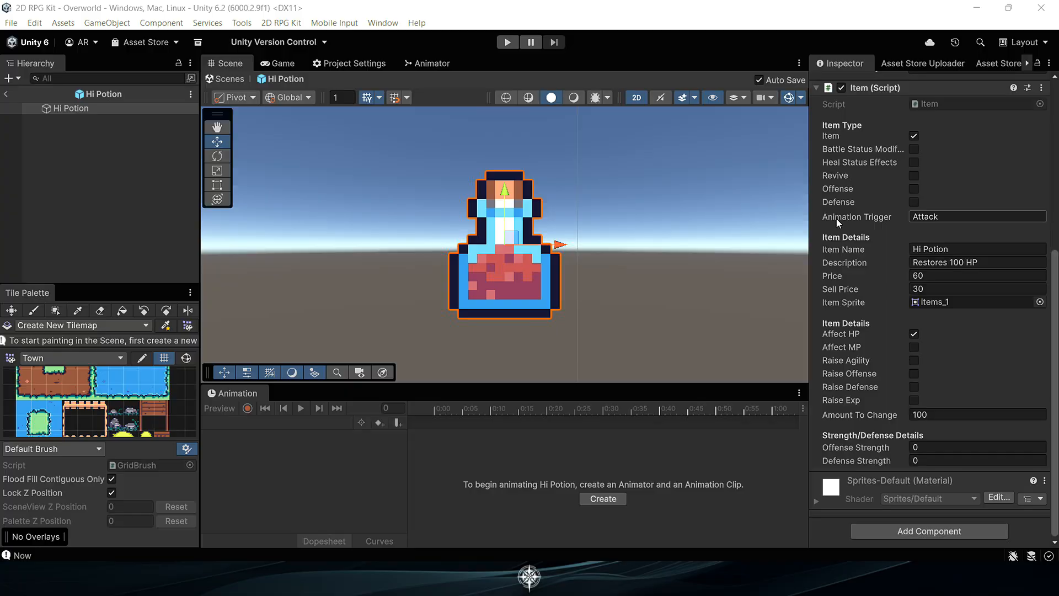
{"action": "left_click", "coordinate": [931, 216]}
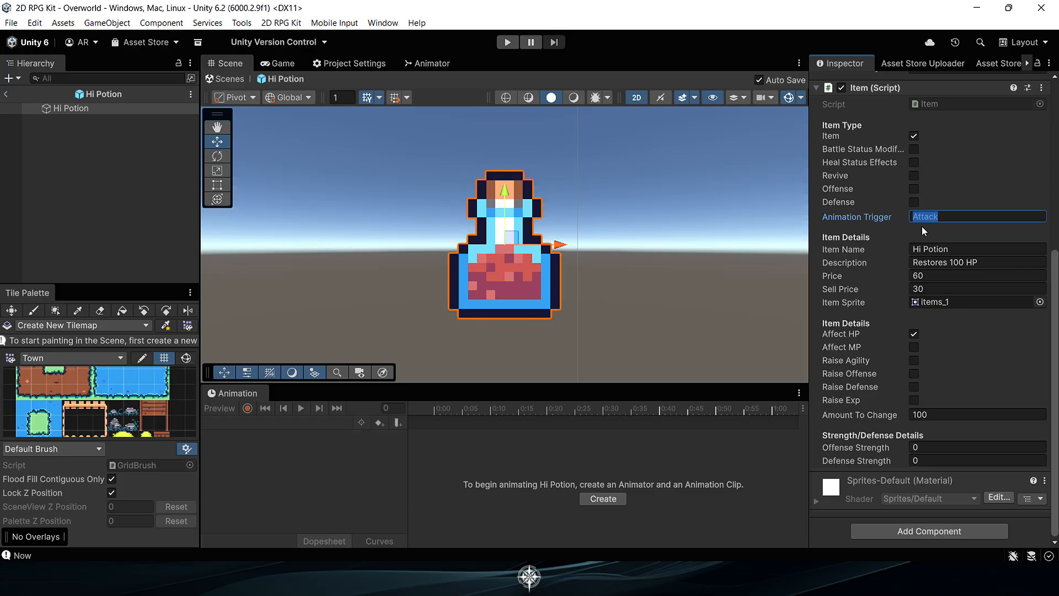
Run the game, use Rem's Flame skill on an enemy in battle, and stop the game.
{"action": "key", "text": "ctrl+p"}
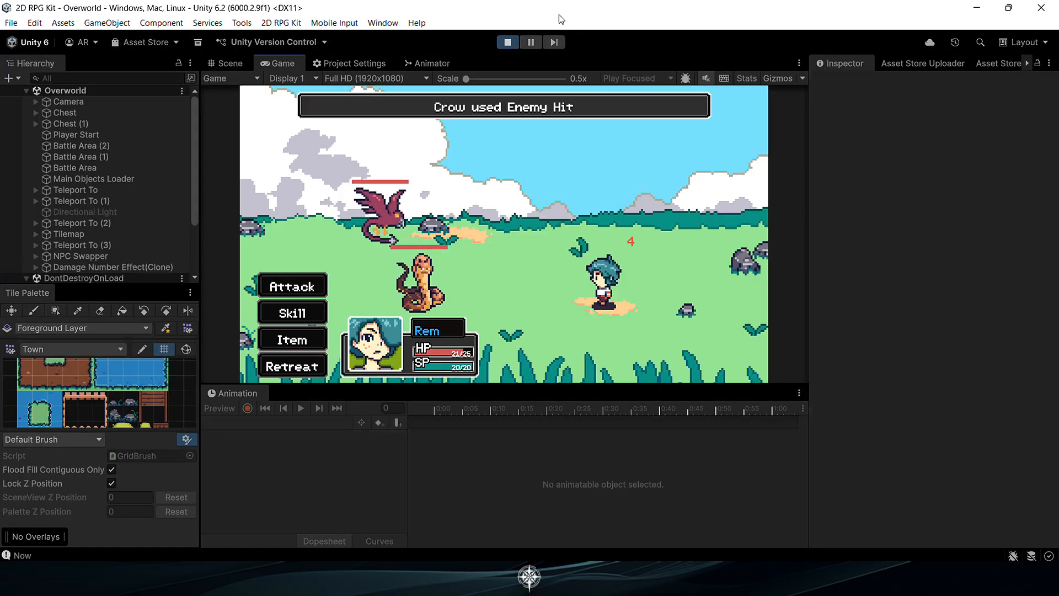
{"action": "key", "text": "Down"}
{"action": "key", "text": "Return"}
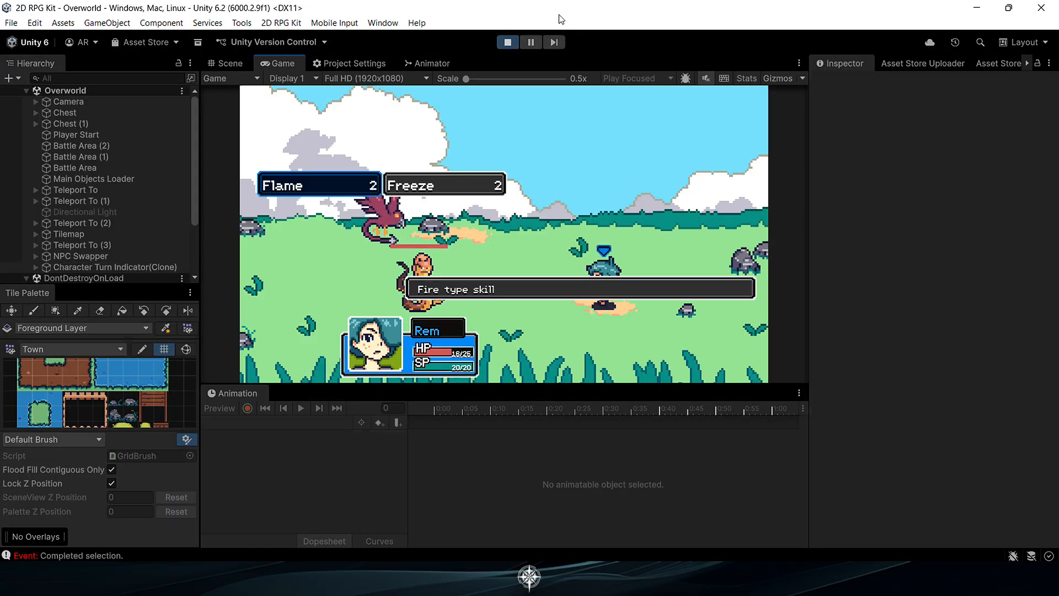
{"action": "key", "text": "Return"}
{"action": "key", "text": "Return"}
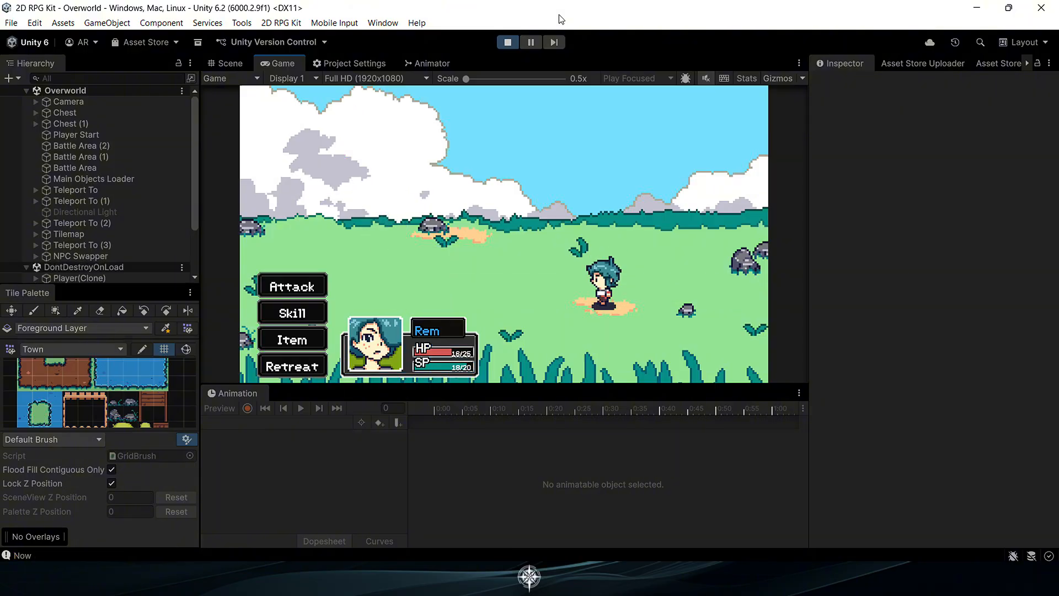
{"action": "key", "text": "ctrl+p"}
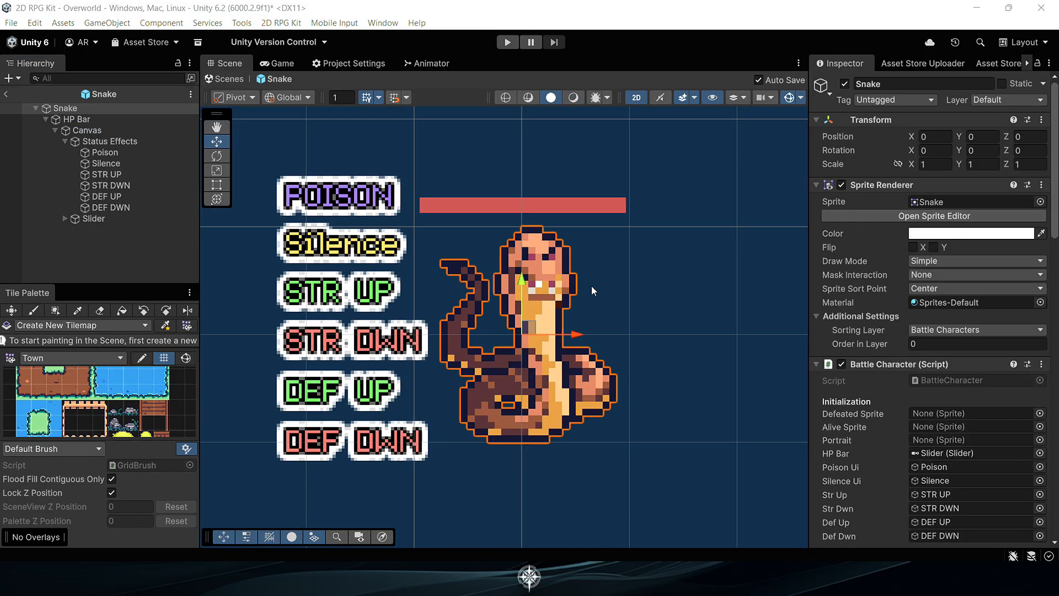
Add the Custom Enemy Position component to the Snake prefab.
{"action": "scroll", "coordinate": [906, 333], "scroll_direction": "down", "scroll_amount": 15}
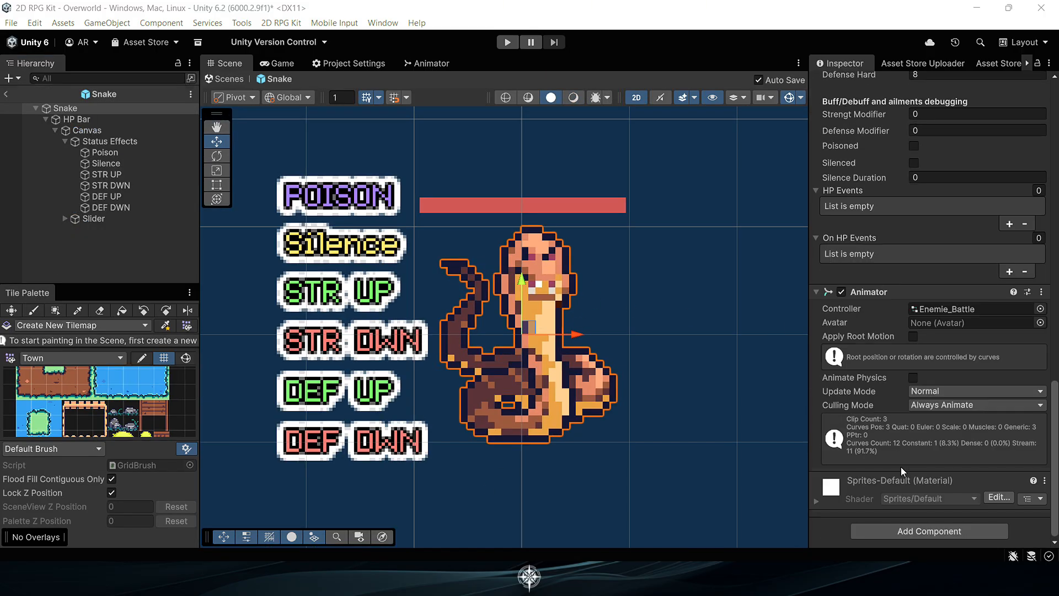
{"action": "left_click", "coordinate": [898, 527]}
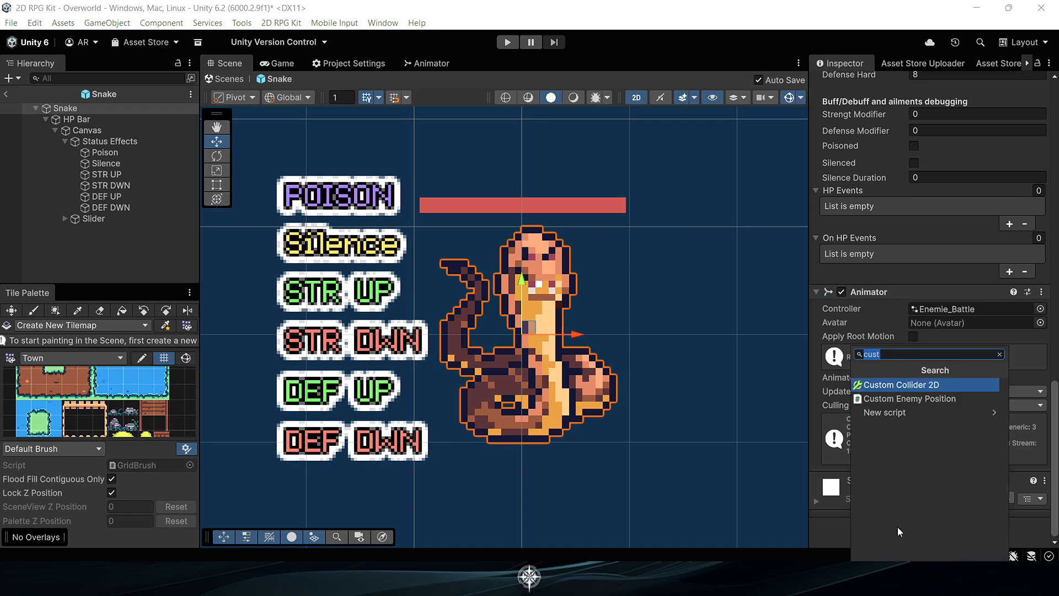
{"action": "left_click", "coordinate": [896, 402]}
Add one position to Element 0 of the position sets, with X 1 and Y -1.
{"action": "scroll", "coordinate": [850, 306], "scroll_direction": "down", "scroll_amount": 10}
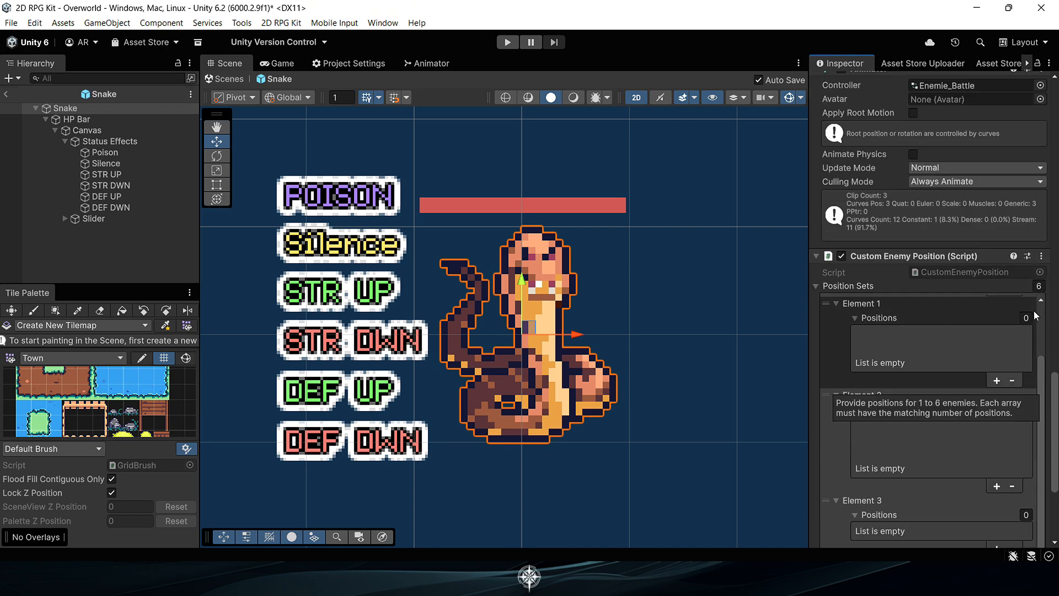
{"action": "scroll", "coordinate": [1057, 317], "scroll_direction": "down", "scroll_amount": 3}
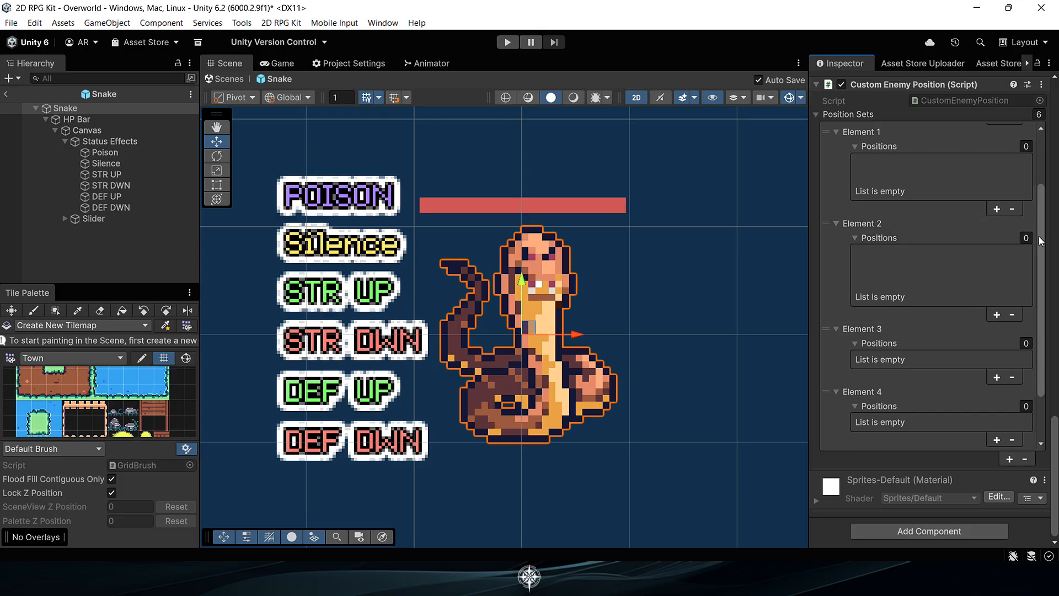
{"action": "left_click_drag", "start_coordinate": [1040, 237], "coordinate": [1044, 181]}
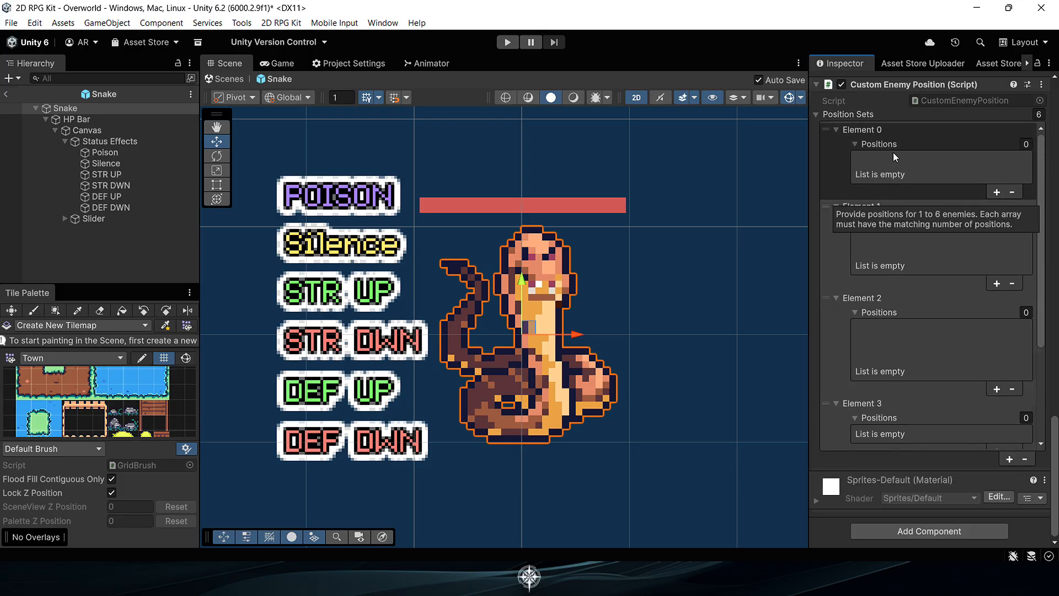
{"action": "left_click", "coordinate": [996, 192]}
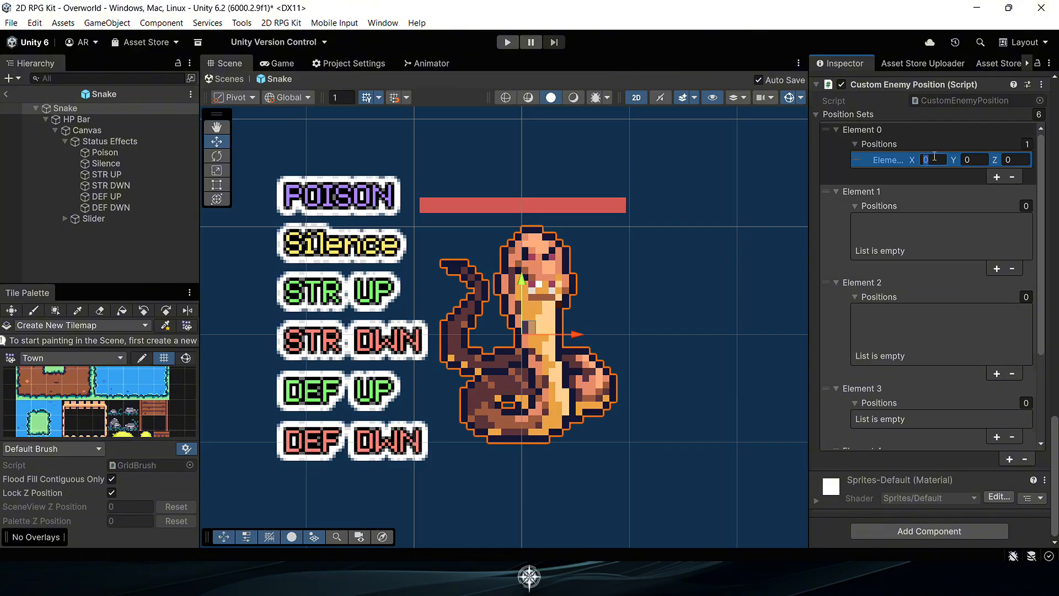
{"action": "type", "text": "1"}
{"action": "left_click", "coordinate": [970, 158]}
{"action": "type", "text": "-1"}
Add two positions to Element 1 of the position sets: X -1, Y 1 and X 1, Y -1.
{"action": "left_click", "coordinate": [998, 267]}
{"action": "left_click", "coordinate": [999, 241]}
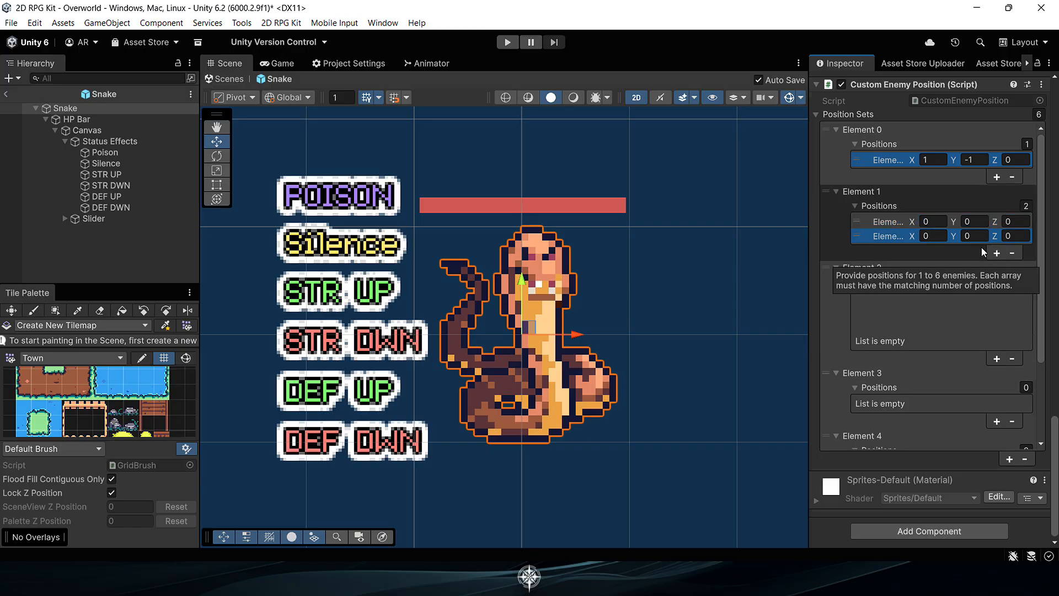
{"action": "left_click", "coordinate": [936, 222]}
{"action": "type", "text": "-"}
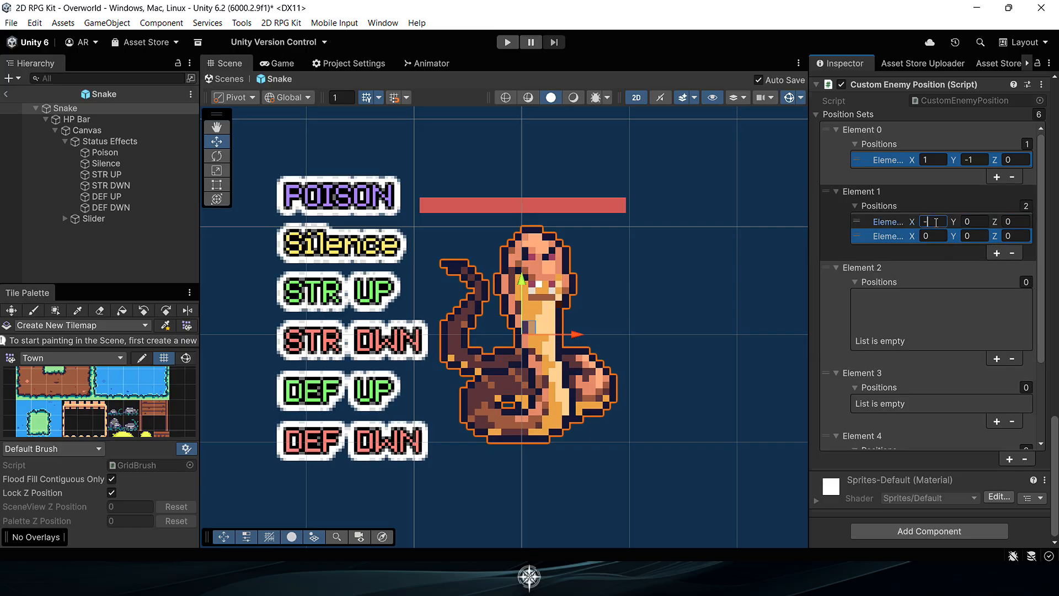
{"action": "type", "text": "1"}
{"action": "key", "text": "Tab"}
{"action": "type", "text": "1"}
{"action": "key", "text": "Tab"}
{"action": "key", "text": "Tab"}
{"action": "type", "text": "1"}
{"action": "key", "text": "Tab"}
{"action": "type", "text": "-1"}
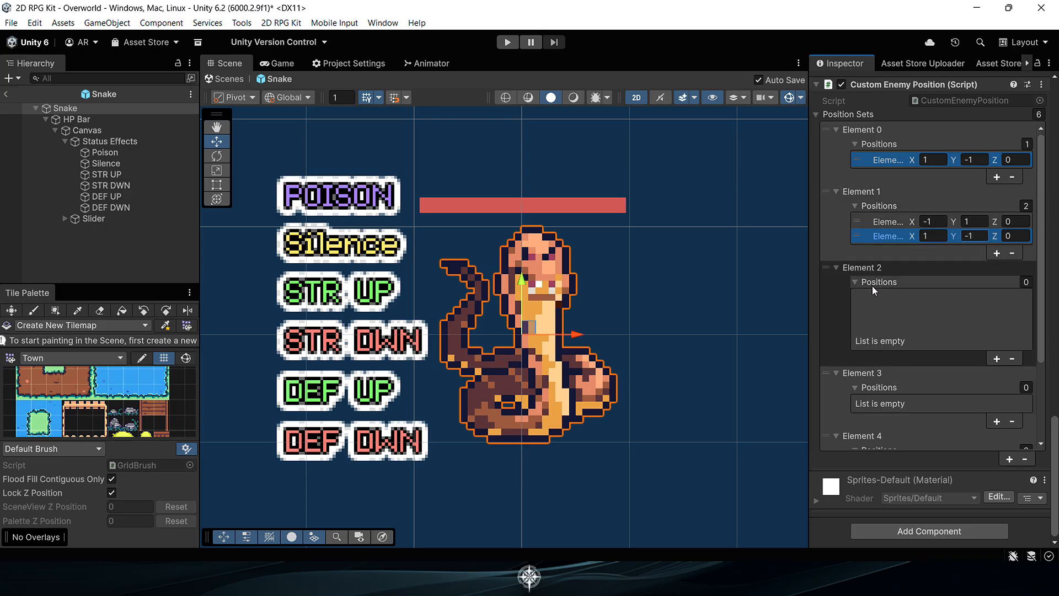
Add three positions to Element 2 of the position sets, leaving their coordinates at 0.
{"action": "left_click", "coordinate": [998, 358]}
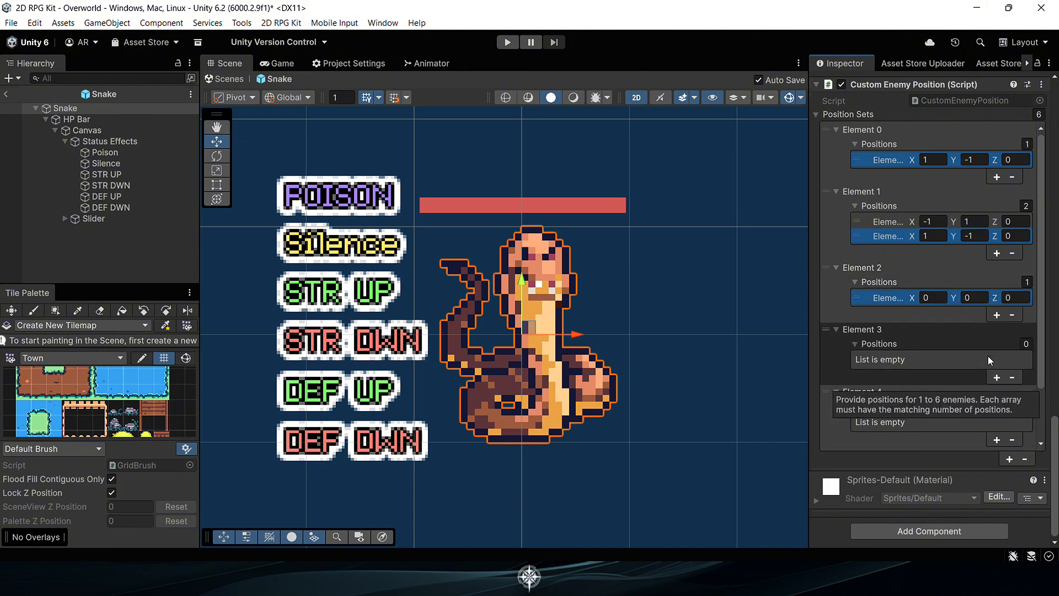
{"action": "left_click", "coordinate": [997, 315]}
{"action": "left_click", "coordinate": [999, 330]}
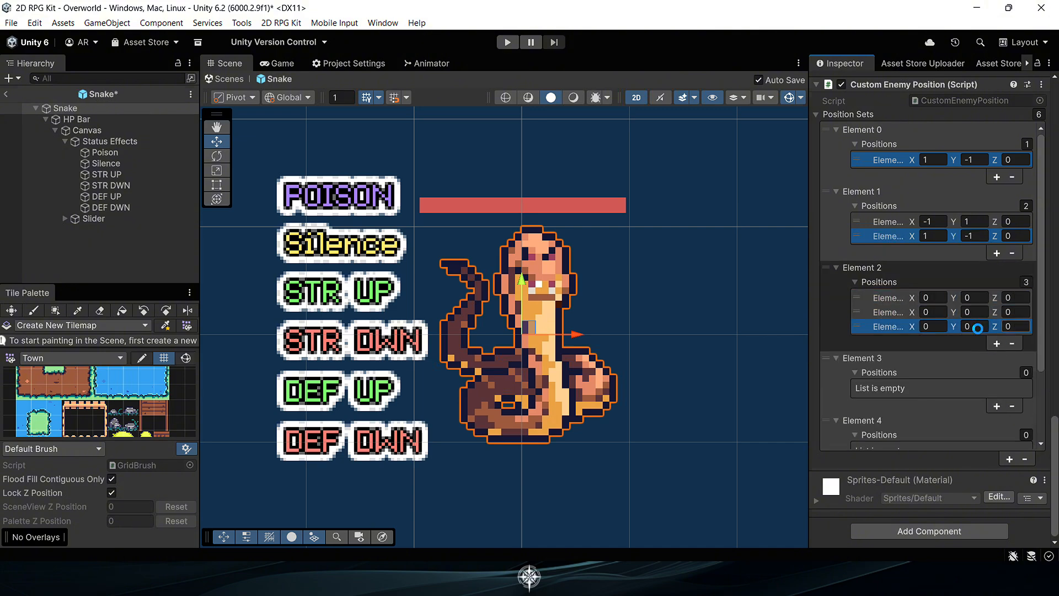
Run the game and inspect the transforms of Position 1 and Position 2 under Enemy Positions during a snake battle.
{"action": "left_click", "coordinate": [508, 43]}
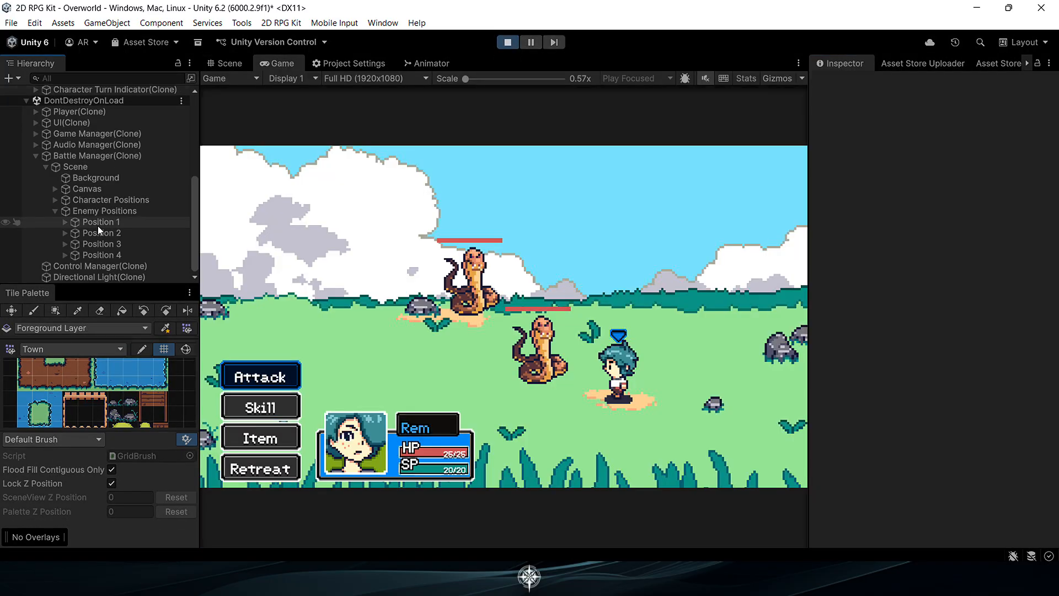
{"action": "left_click", "coordinate": [100, 222]}
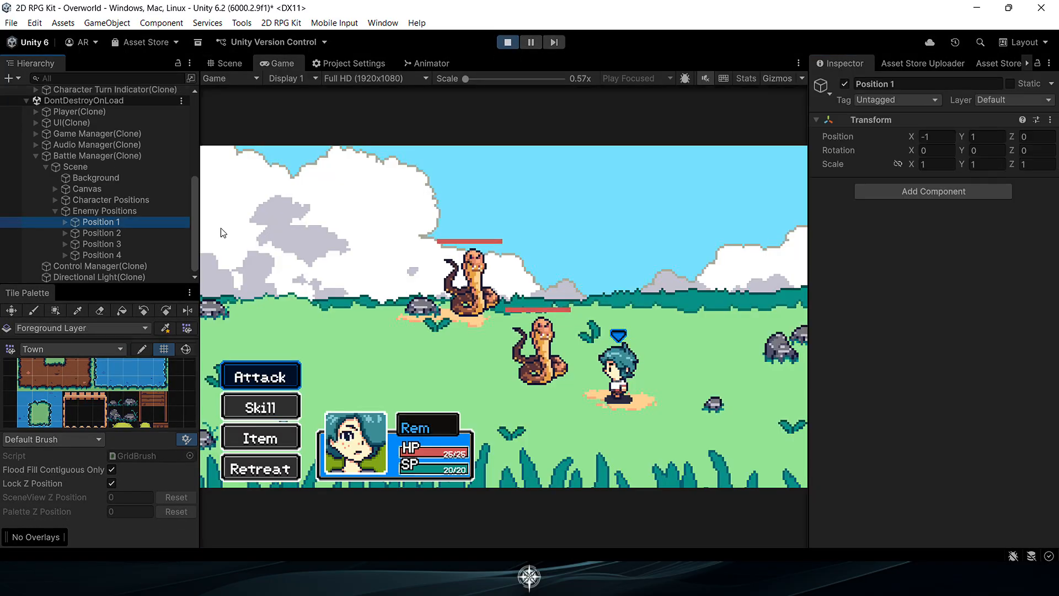
{"action": "left_click", "coordinate": [979, 151]}
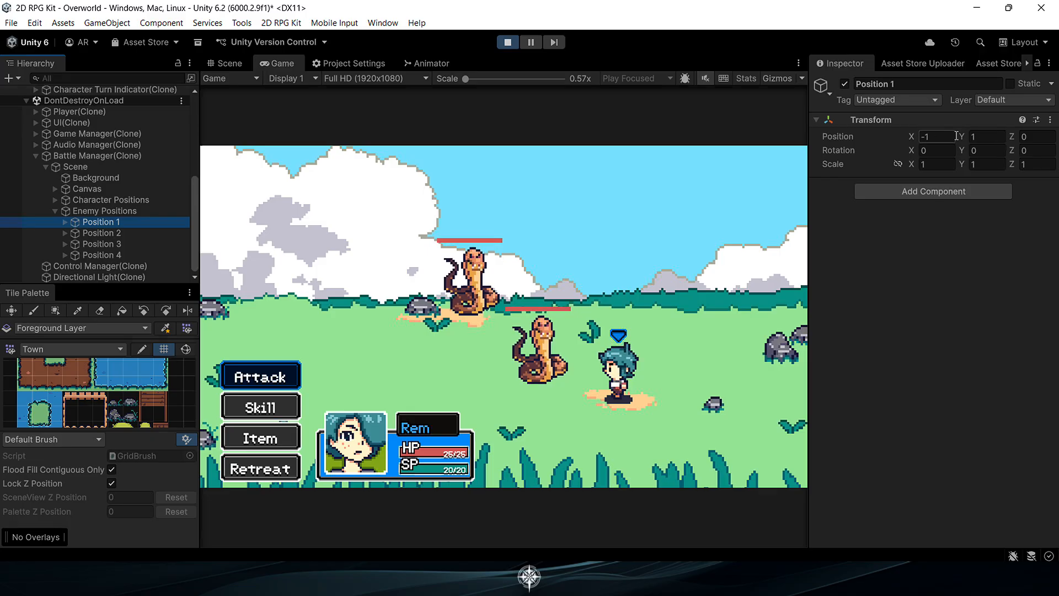
{"action": "left_click", "coordinate": [115, 234]}
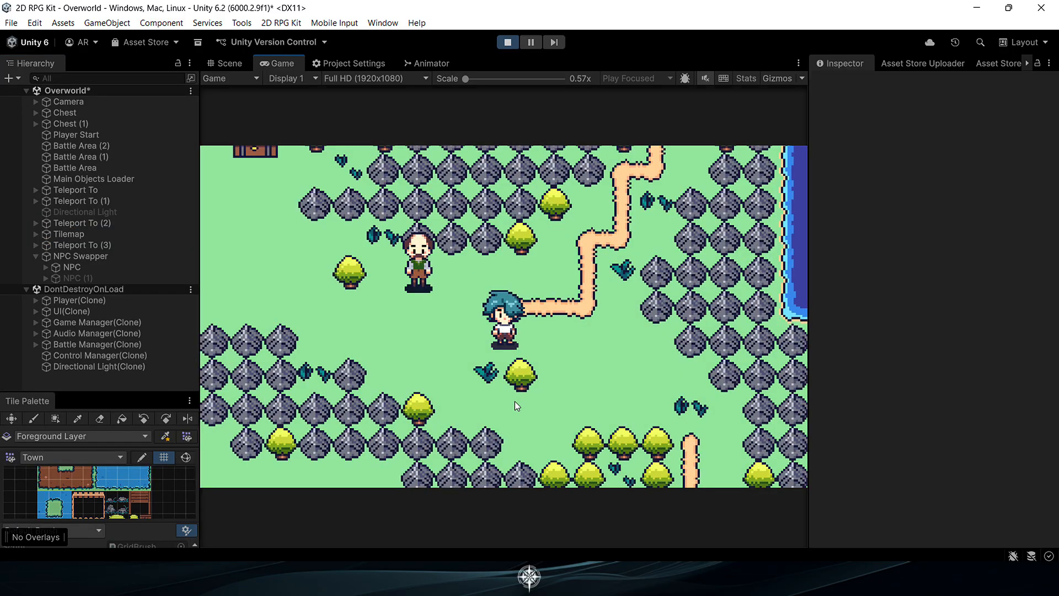
Open the in-game menu to view the current party, and close it again.
{"action": "key", "text": "Escape"}
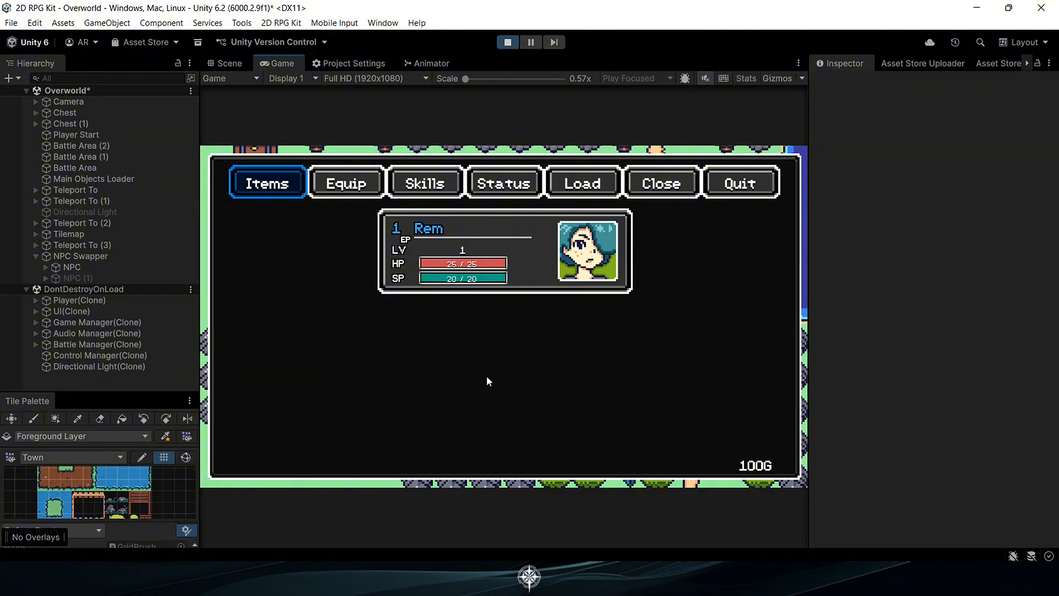
{"action": "key", "text": "Escape"}
Create an empty object with a Party Modifier component, assign Rem2 as its battle character, and enable Join Party.
{"action": "right_click", "coordinate": [159, 385]}
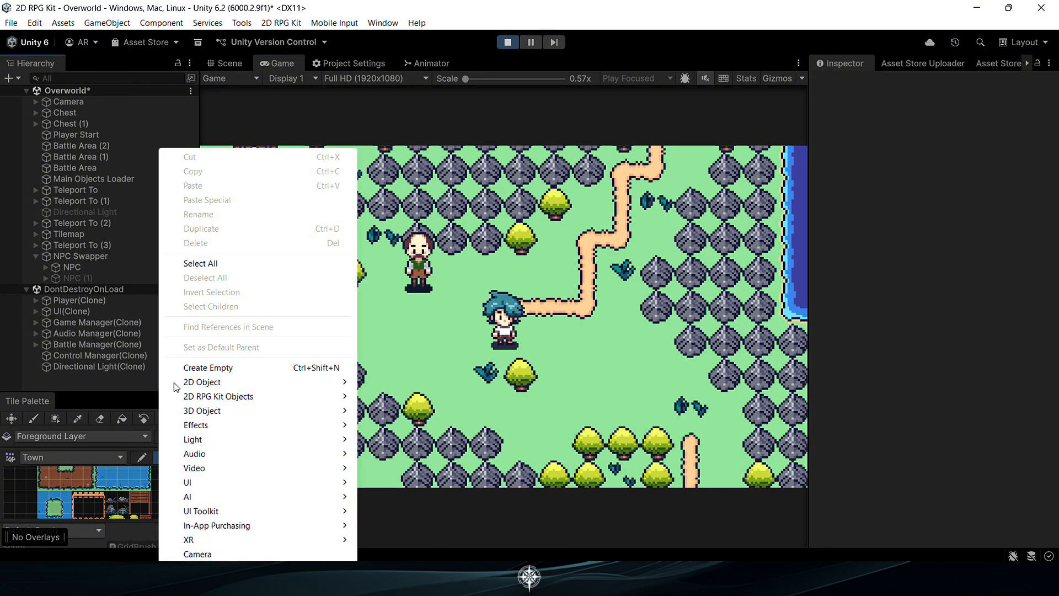
{"action": "left_click", "coordinate": [208, 367]}
{"action": "left_click", "coordinate": [886, 185]}
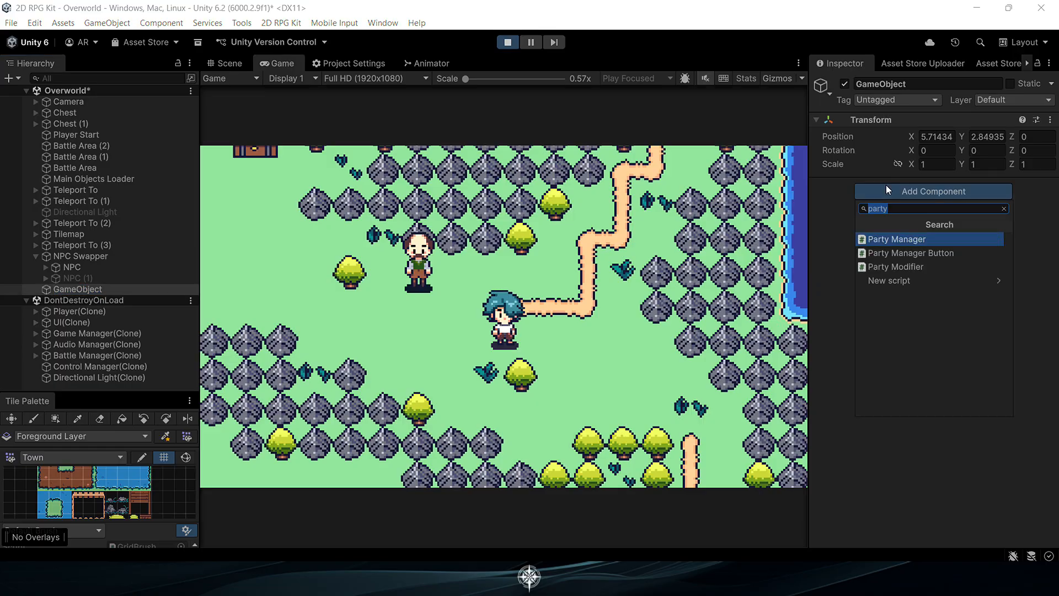
{"action": "left_click", "coordinate": [890, 266]}
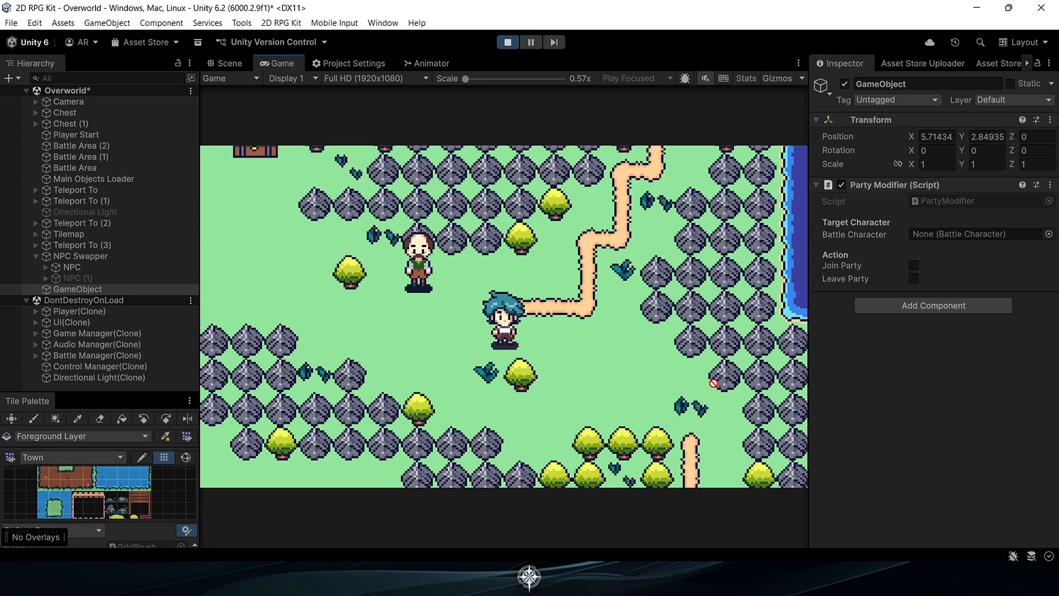
{"action": "left_click_drag", "start_coordinate": [713, 383], "coordinate": [933, 237]}
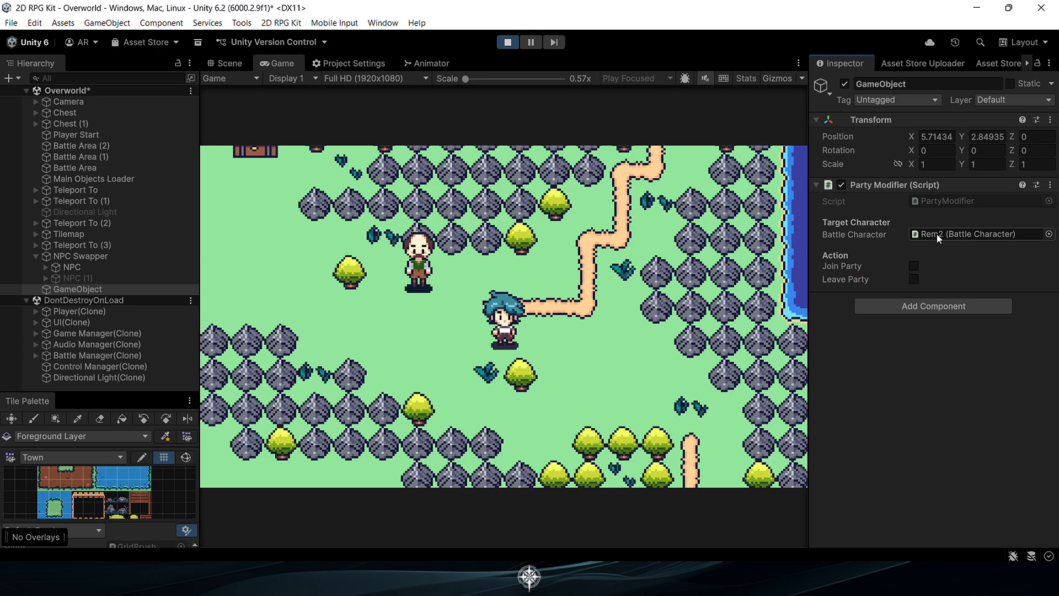
{"action": "left_click", "coordinate": [913, 265]}
Add an On Dialog Start event to the NPC that calls PartyModifier.ExecutePartyModification on the new GameObject.
{"action": "left_click", "coordinate": [58, 268]}
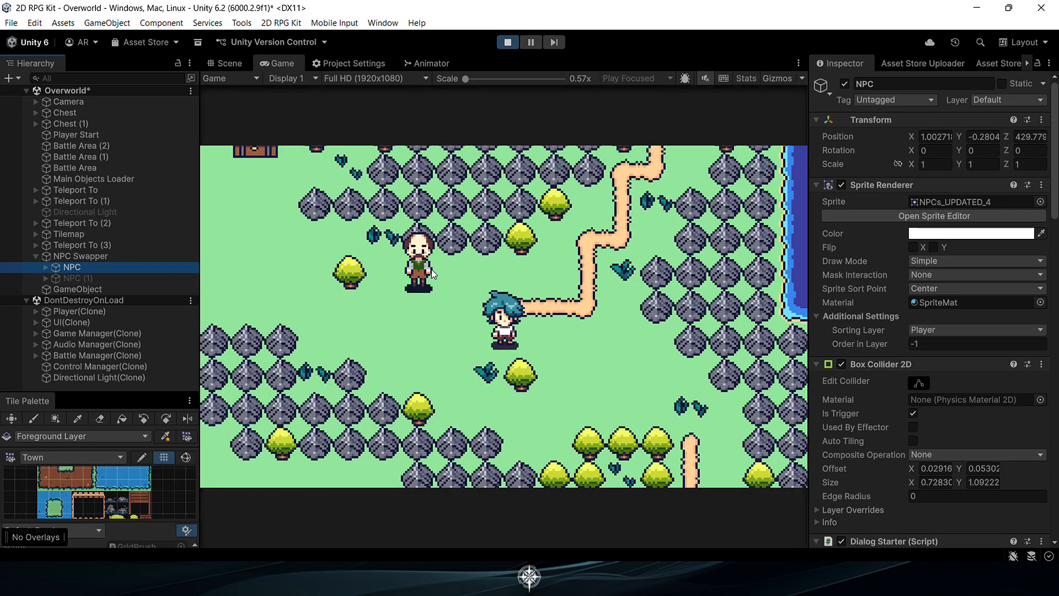
{"action": "scroll", "coordinate": [968, 394], "scroll_direction": "down", "scroll_amount": 15}
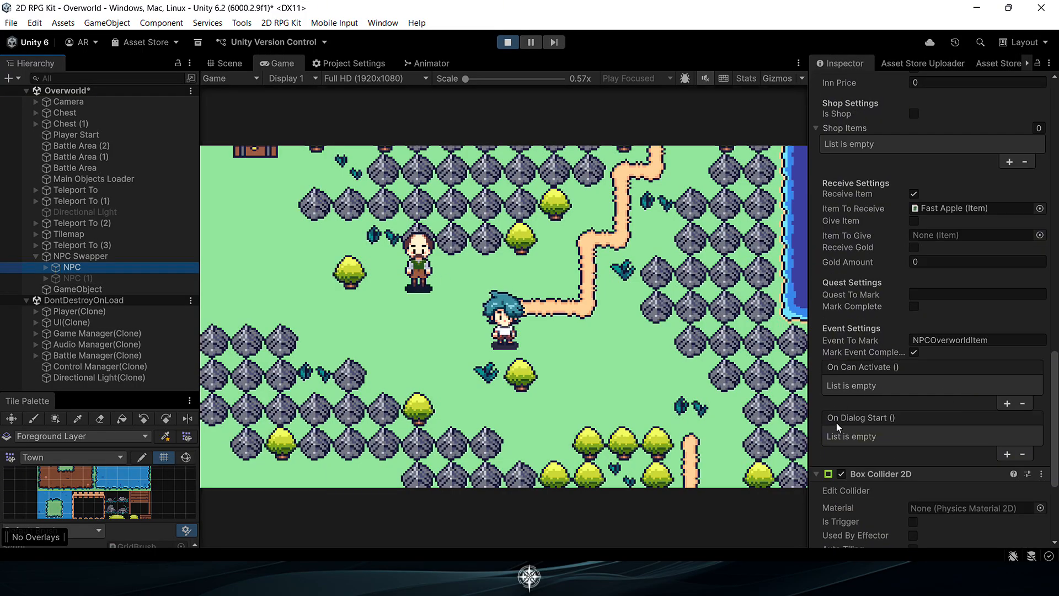
{"action": "left_click", "coordinate": [1007, 454]}
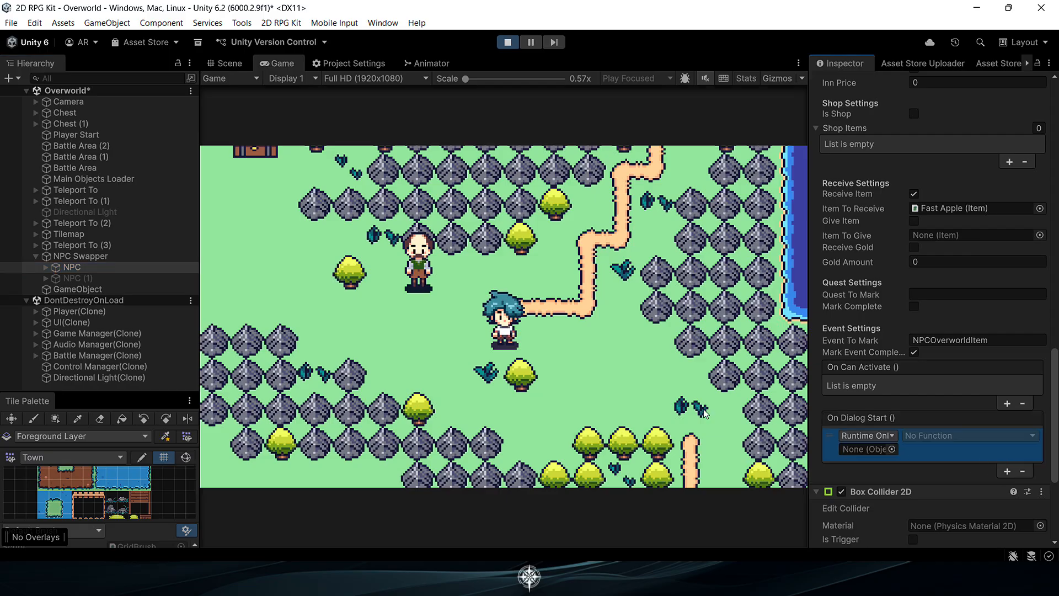
{"action": "left_click_drag", "start_coordinate": [77, 289], "coordinate": [881, 453]}
{"action": "left_click", "coordinate": [934, 435]}
{"action": "mouse_move", "coordinate": [936, 501]}
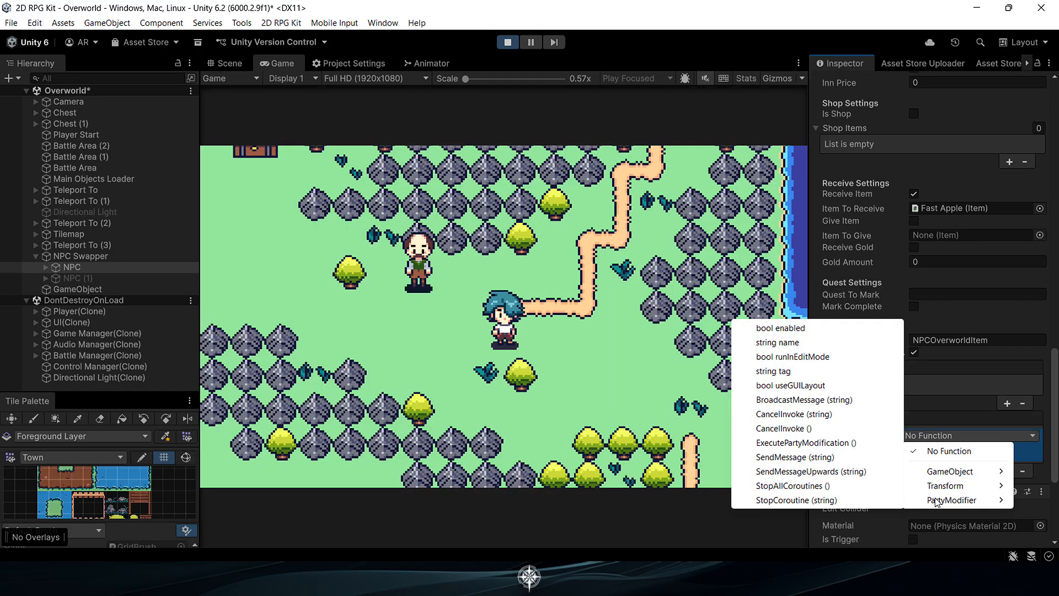
{"action": "left_click", "coordinate": [800, 444]}
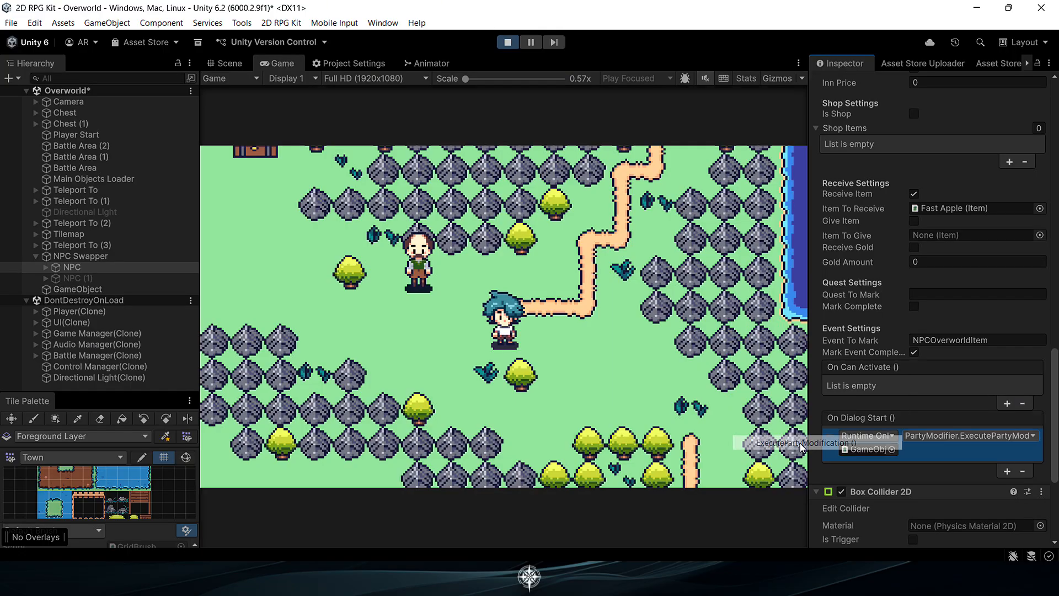
Walk to the villager, go through the whole dialog, and open the in-game menu to check the party.
{"action": "left_click", "coordinate": [605, 374]}
{"action": "key", "text": "Left"}
{"action": "key", "text": "Up"}
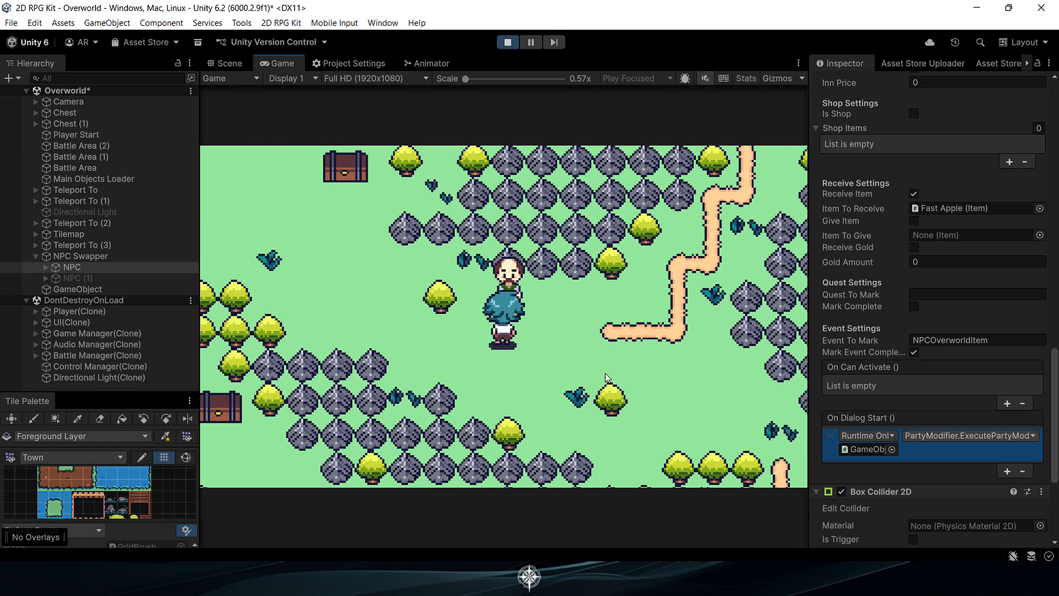
{"action": "key", "text": "space"}
{"action": "key", "text": "space"}
{"action": "key", "text": "space"}
{"action": "key", "text": "space"}
{"action": "key", "text": "space"}
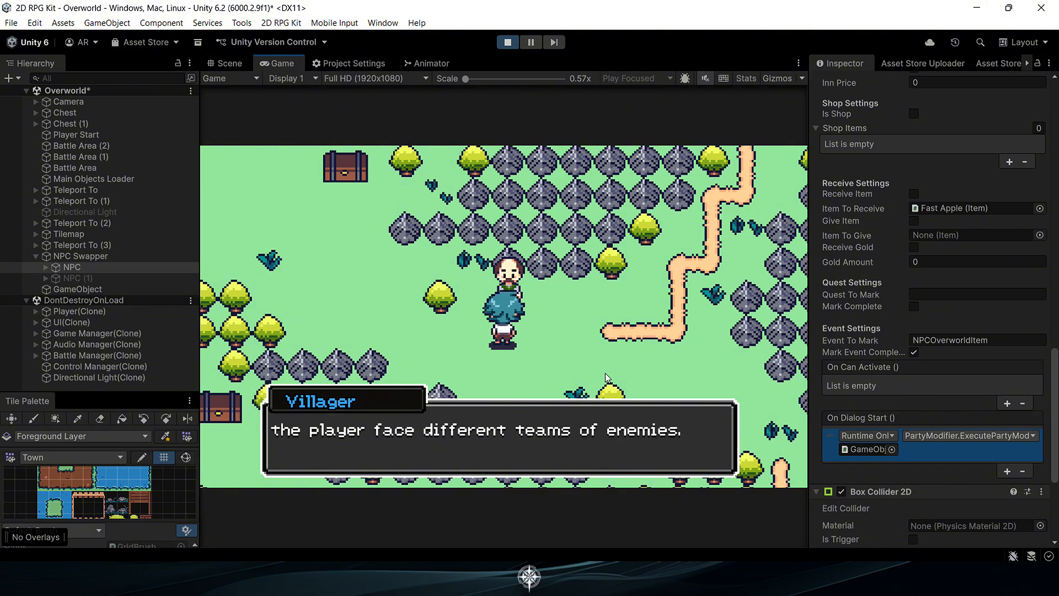
{"action": "key", "text": "Down"}
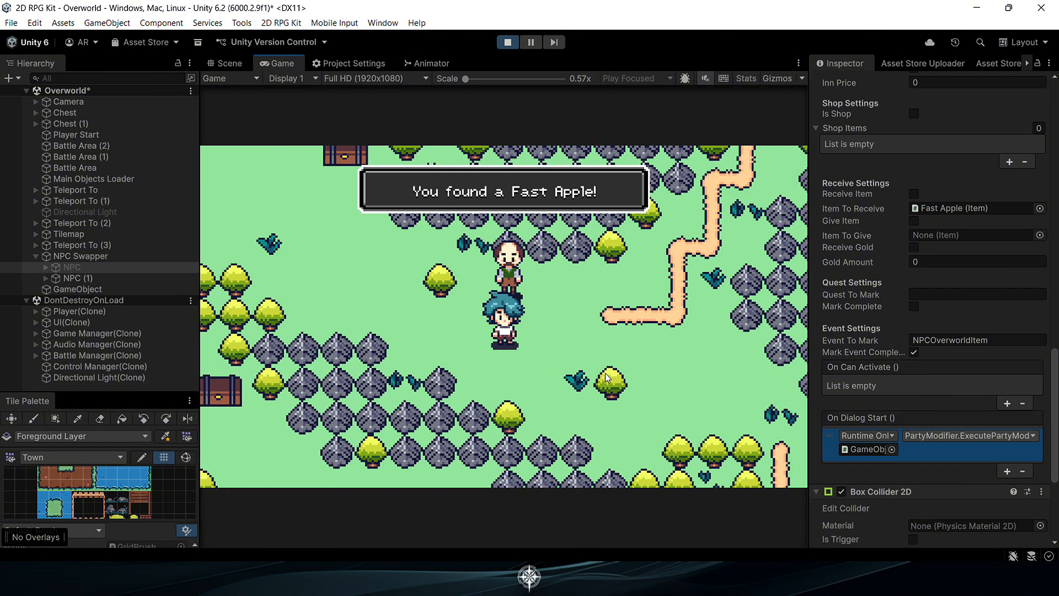
{"action": "key", "text": "Escape"}
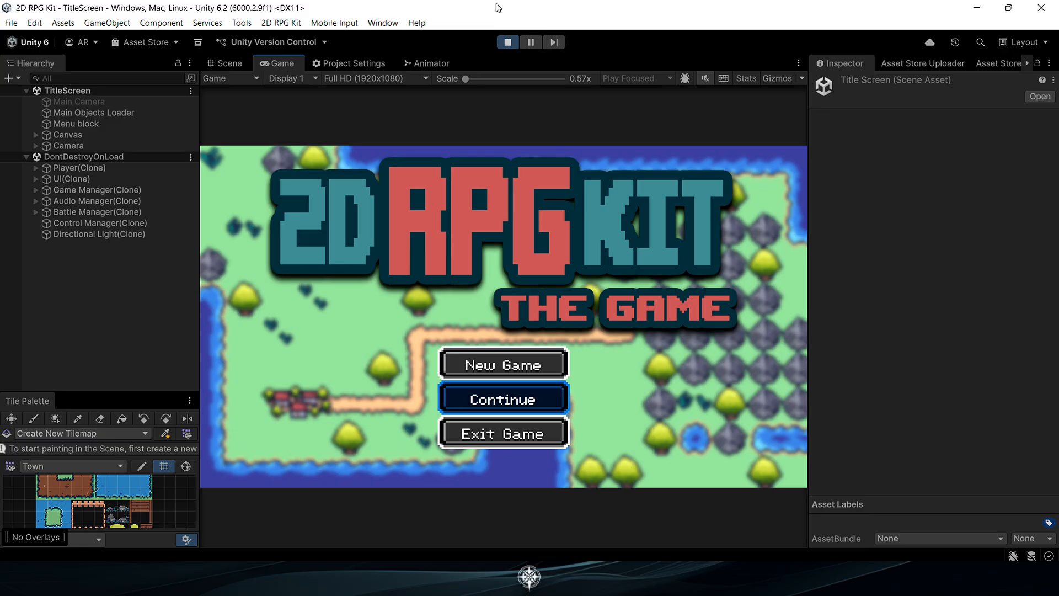
Continue the game from Save Slot 1 and open the in-game quest list.
{"action": "key", "text": "Up"}
{"action": "key", "text": "Down"}
{"action": "key", "text": "Return"}
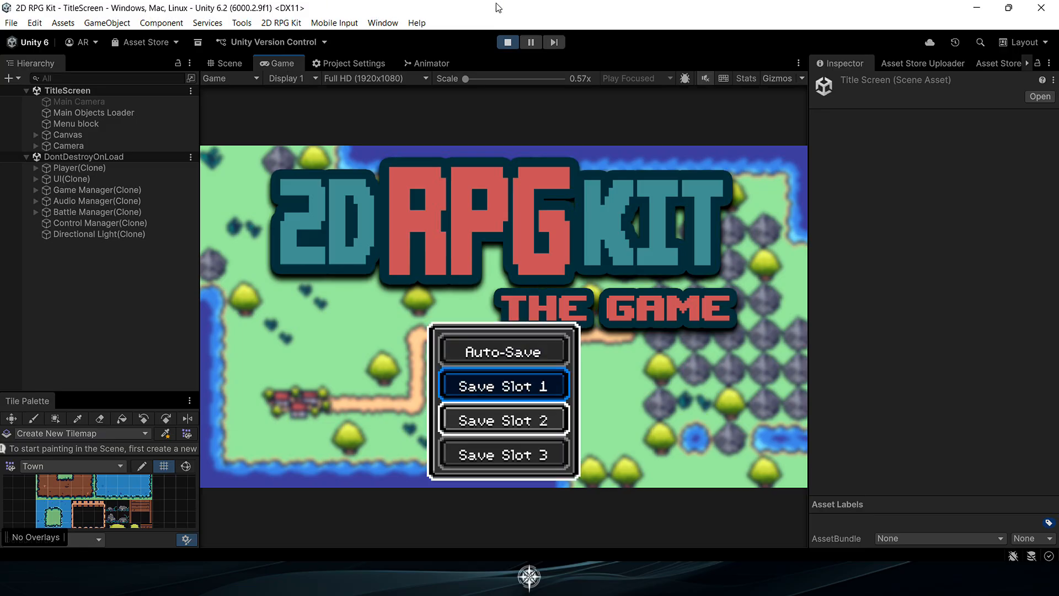
{"action": "key", "text": "Return"}
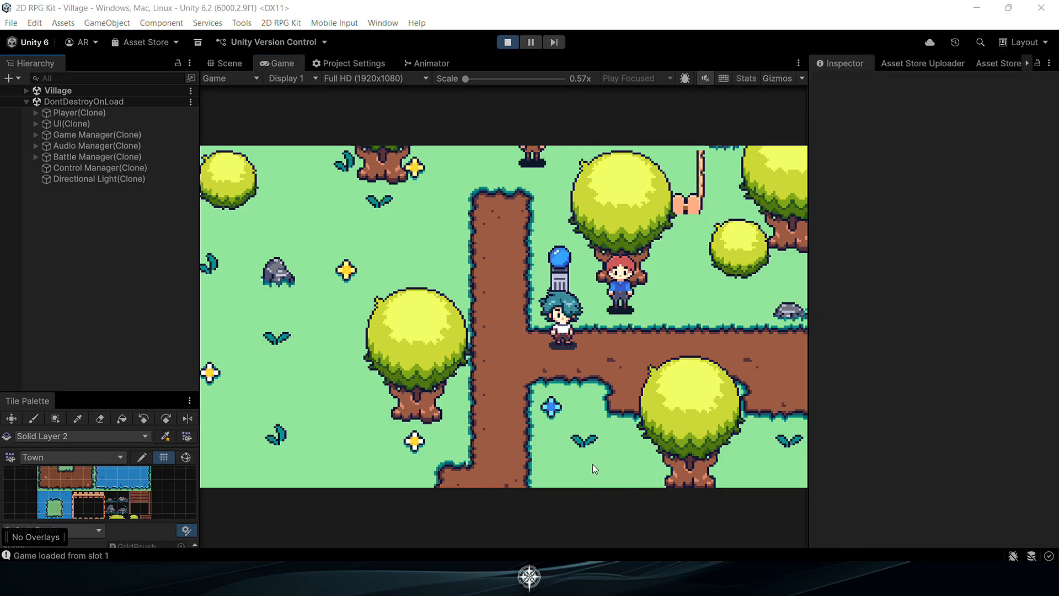
{"action": "key", "text": "q"}
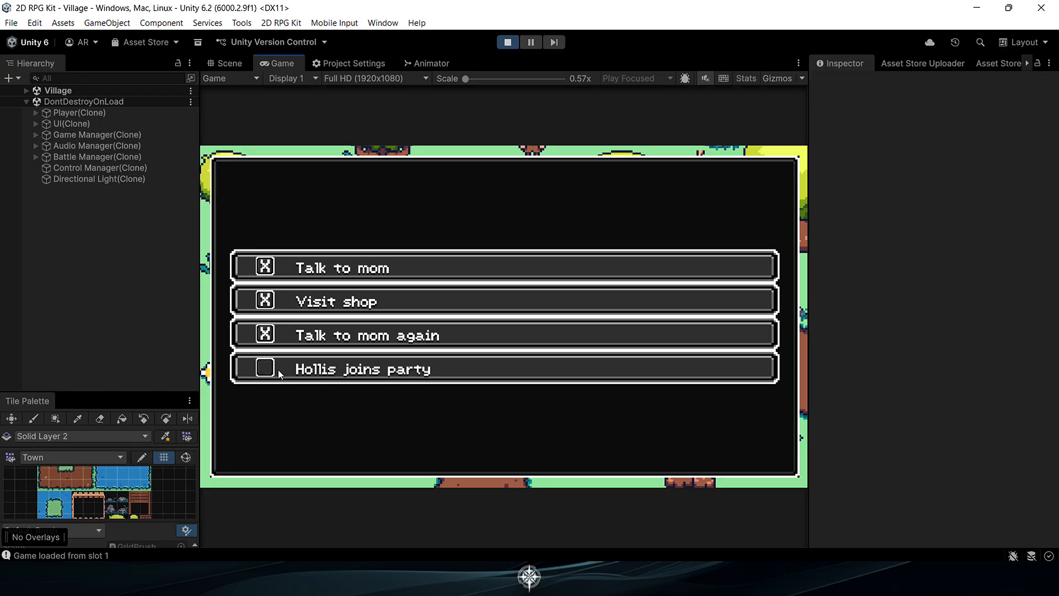
Create an empty object with a Start Quest component and set its Quest Name to "Hollis joins party".
{"action": "right_click", "coordinate": [94, 220]}
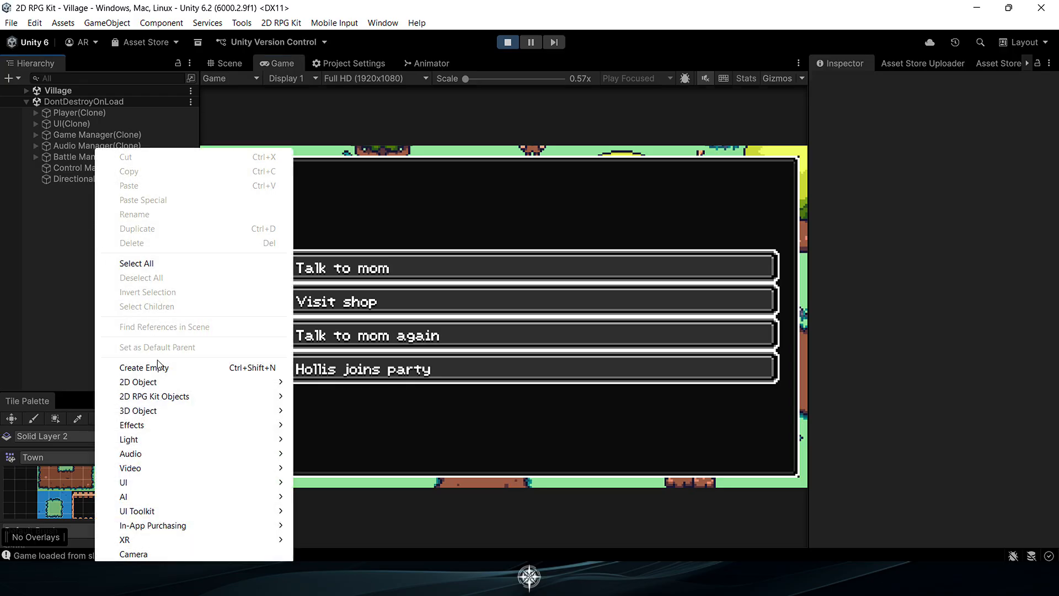
{"action": "left_click", "coordinate": [158, 363]}
{"action": "left_click", "coordinate": [927, 190]}
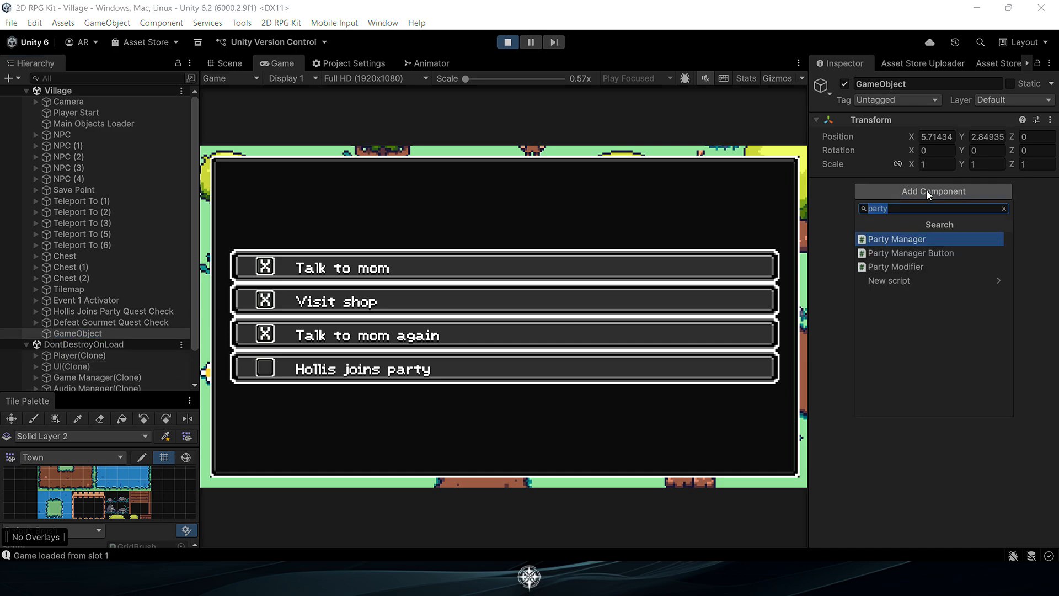
{"action": "type", "text": "start"}
{"action": "left_click", "coordinate": [891, 239]}
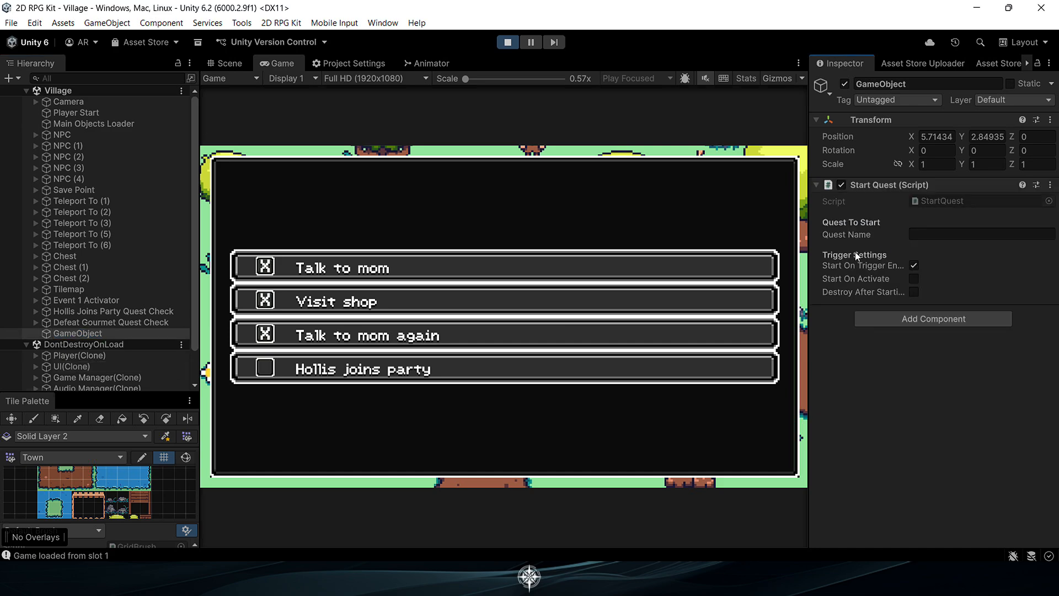
{"action": "type", "text": "Hollis joins party"}
{"action": "scroll", "coordinate": [80, 309], "scroll_direction": "down", "scroll_amount": 3}
{"action": "left_click", "coordinate": [82, 341]}
{"action": "scroll", "coordinate": [1057, 238], "scroll_direction": "down", "scroll_amount": 10}
{"action": "scroll", "coordinate": [1057, 238], "scroll_direction": "down", "scroll_amount": 15}
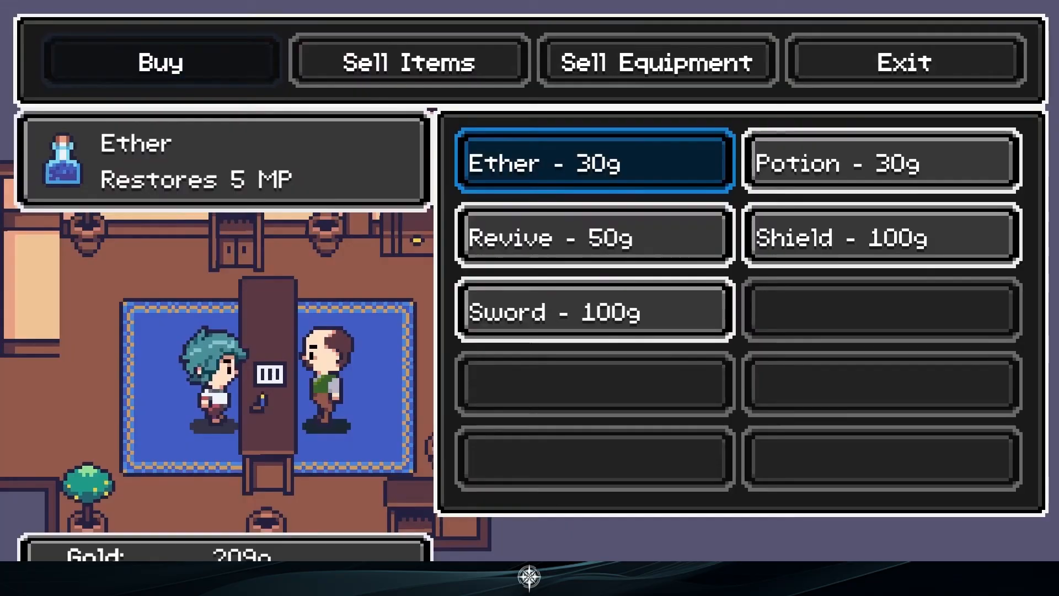
Buy the Ether for 30g from the shopkeeper.
{"action": "key", "text": "Return"}
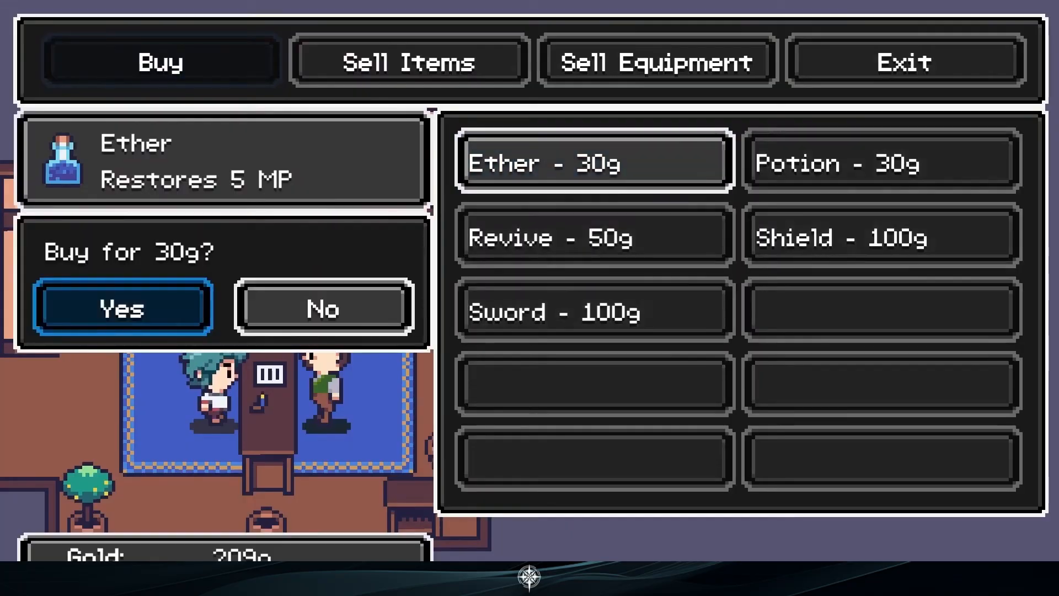
{"action": "key", "text": "Return"}
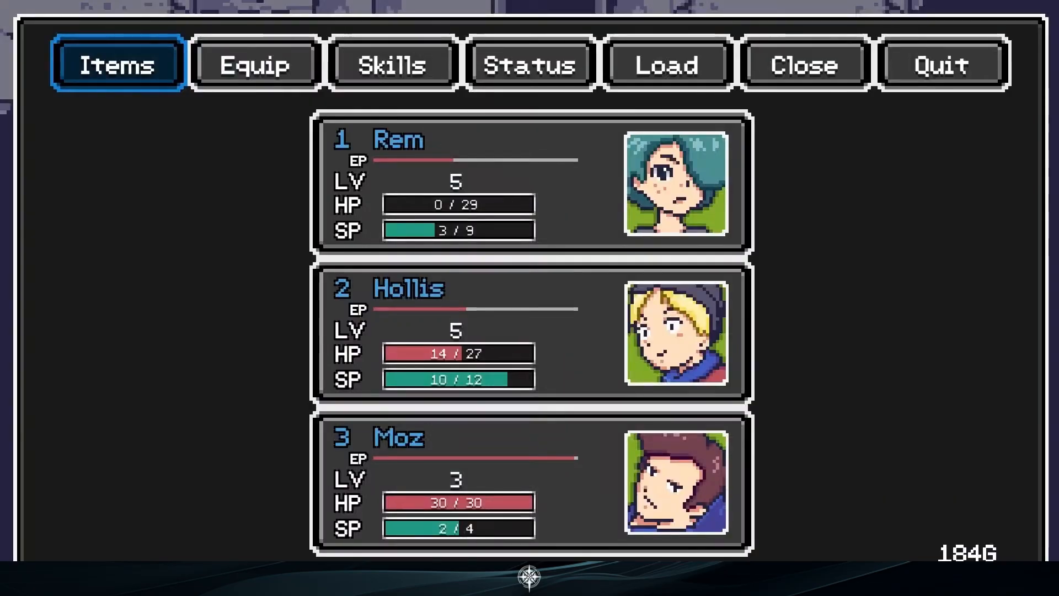
Cast Rem's Flame skill on Bat 2 in the cave battle.
{"action": "key", "text": "Return"}
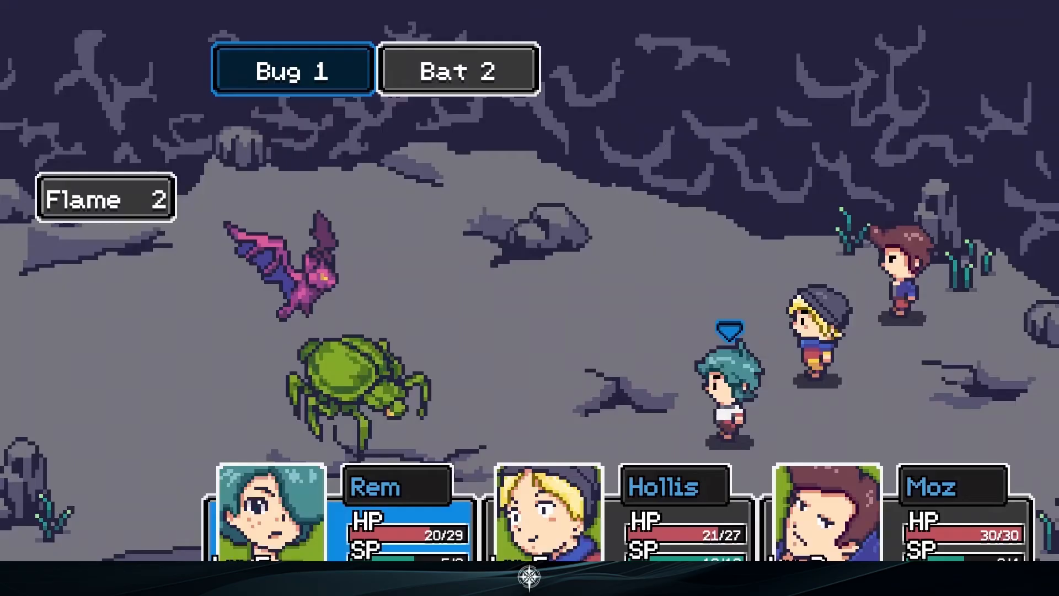
{"action": "key", "text": "Right"}
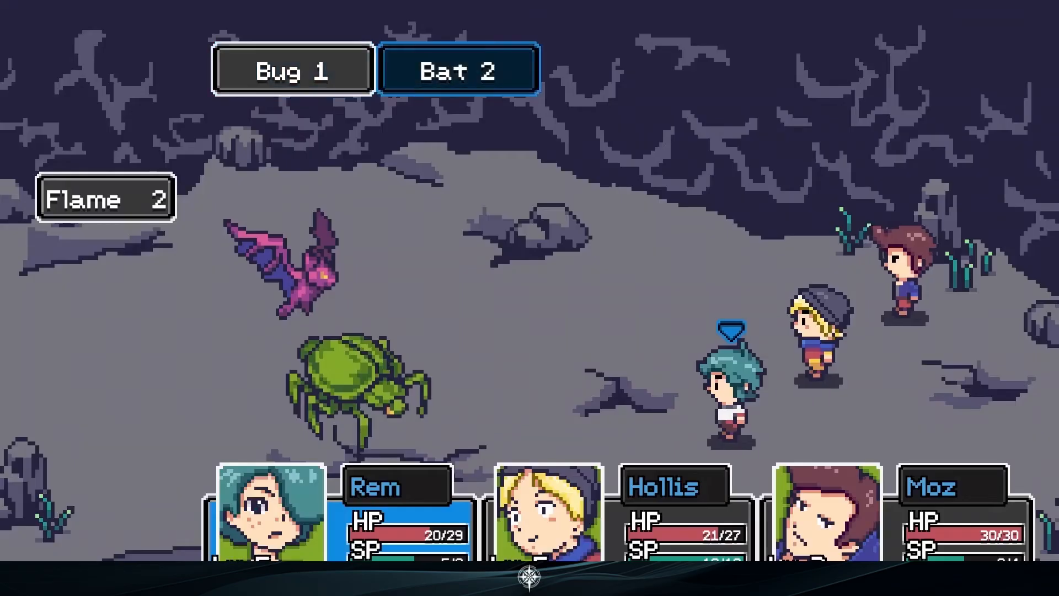
{"action": "key", "text": "Return"}
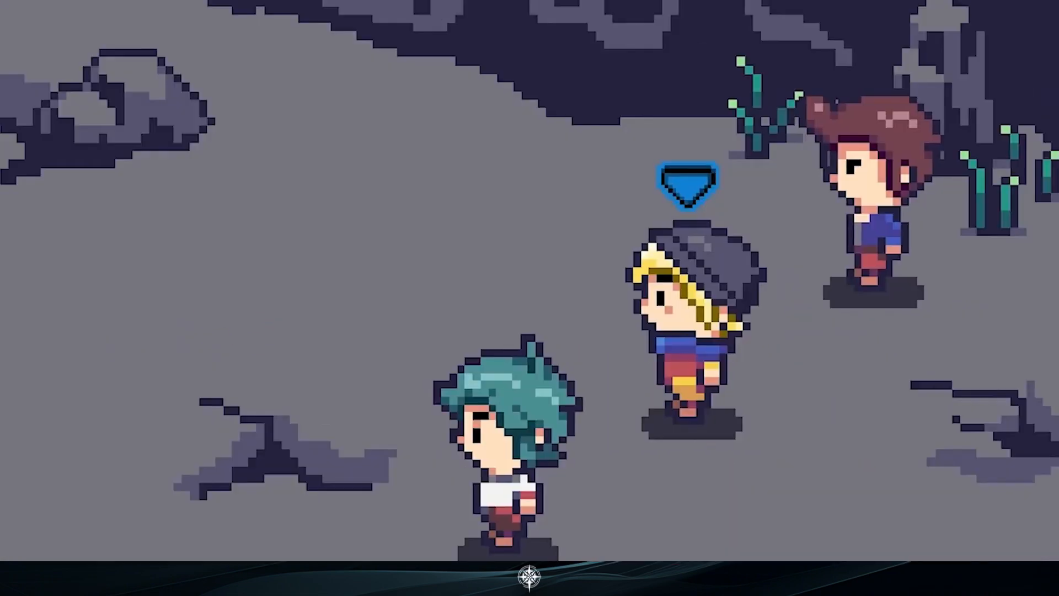